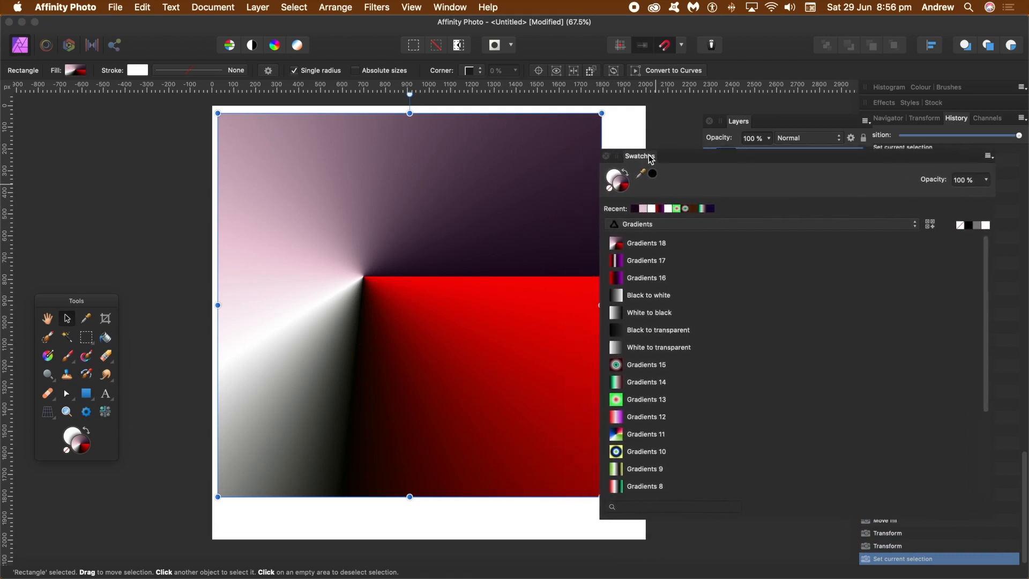
Try several preset gradients from the Gradients swatches as the selected rectangle's fill, finishing with Gradients 14.
click(663, 263)
click(664, 275)
click(668, 316)
click(664, 345)
click(661, 379)
Check that the Swatches panel is enabled among the studio panels and keep its swatch category set to Gradients.
click(411, 7)
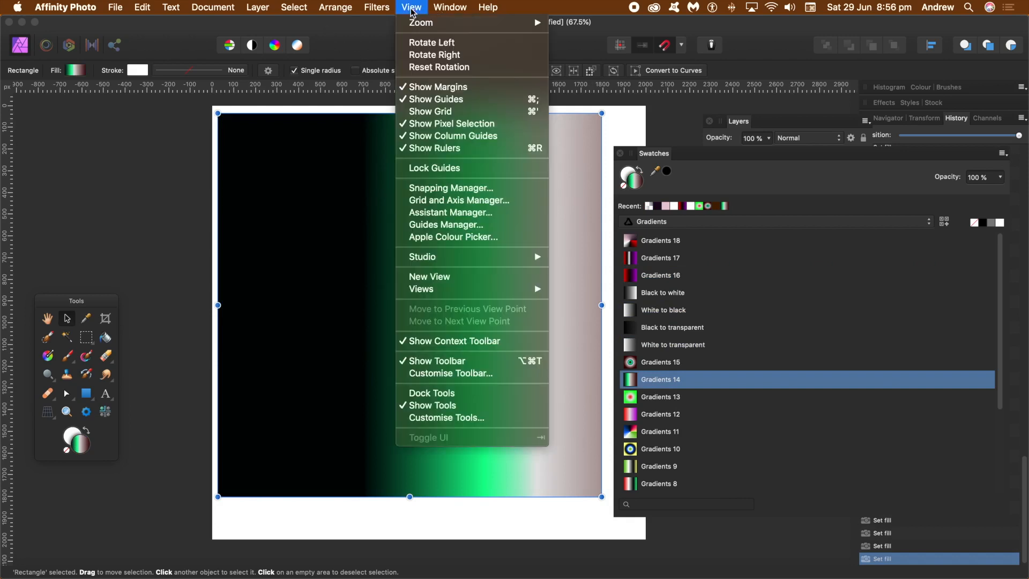
mouse_move(449, 257)
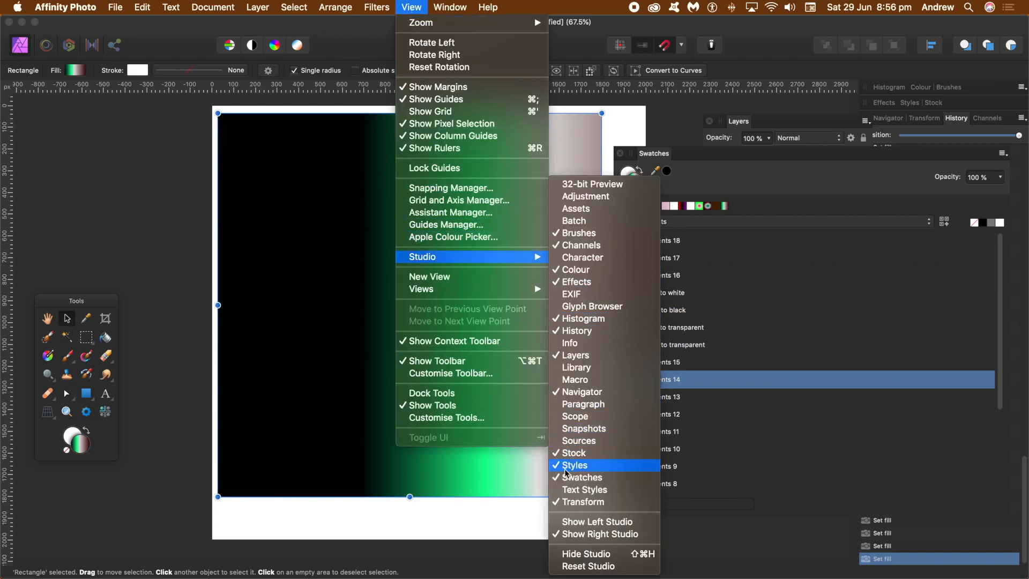
click(771, 181)
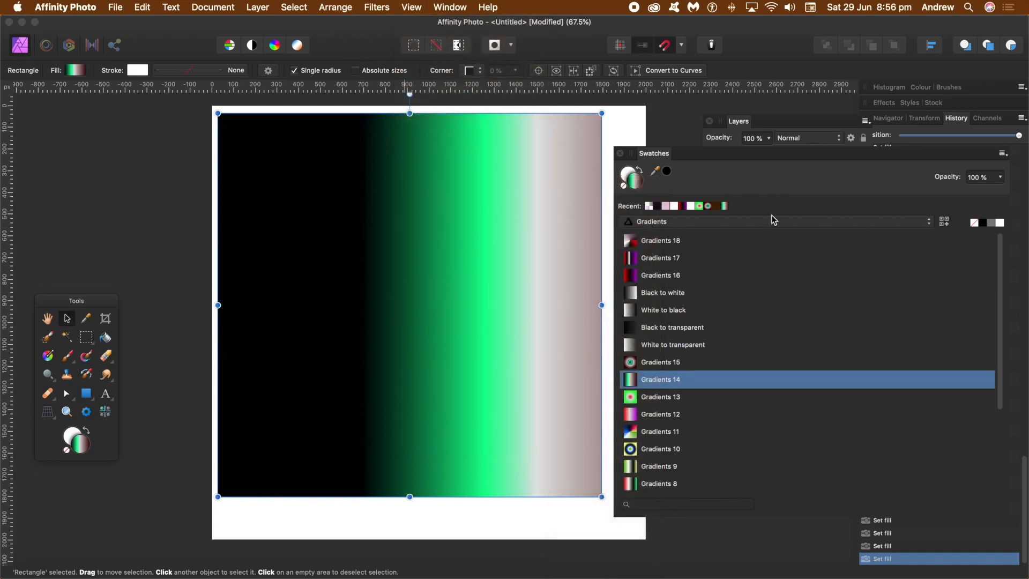
click(702, 223)
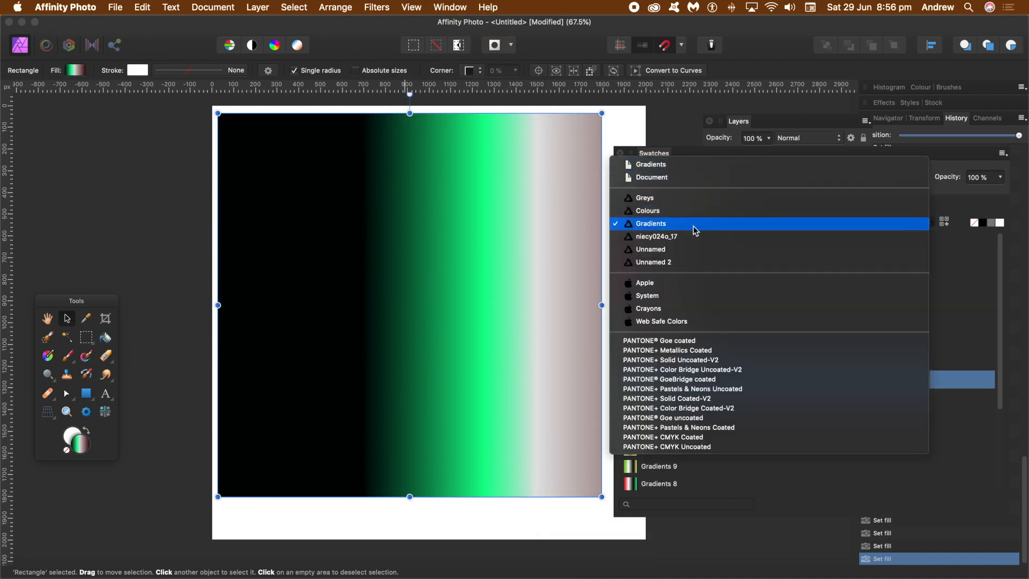
click(684, 227)
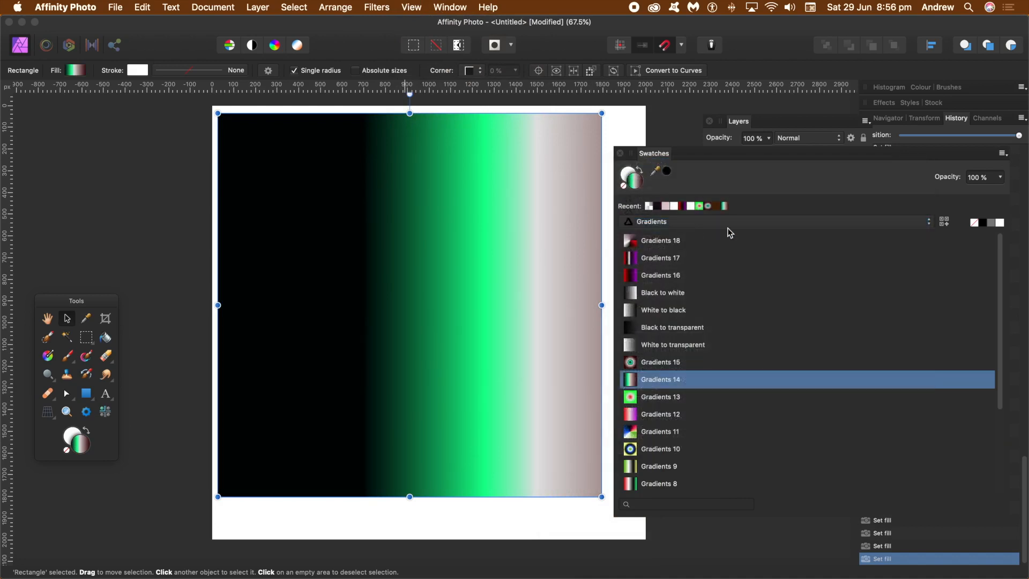
Try the Gradients 12 preset on the rectangle, then switch its fill back to Gradients 14.
click(660, 414)
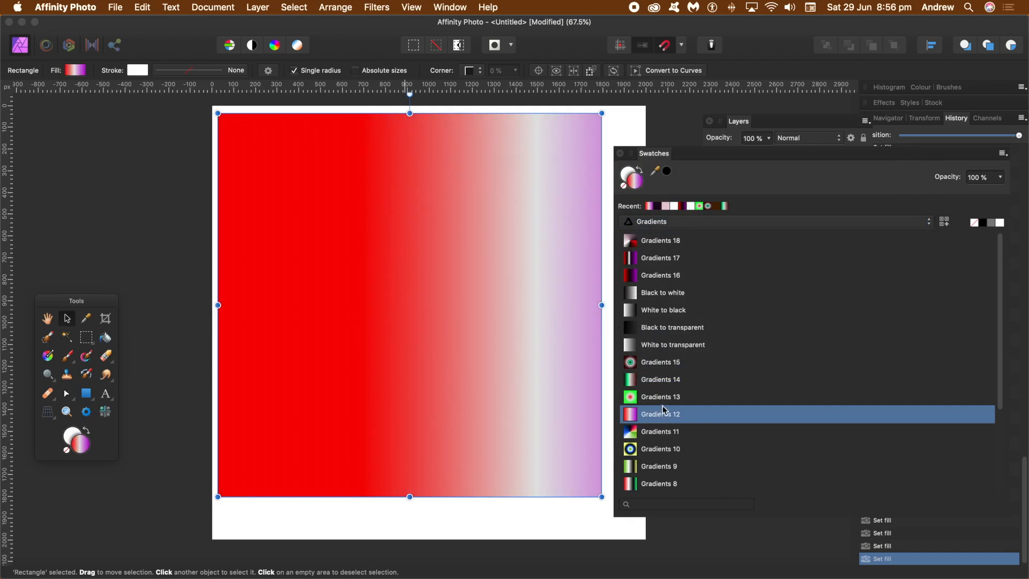
click(664, 404)
click(678, 380)
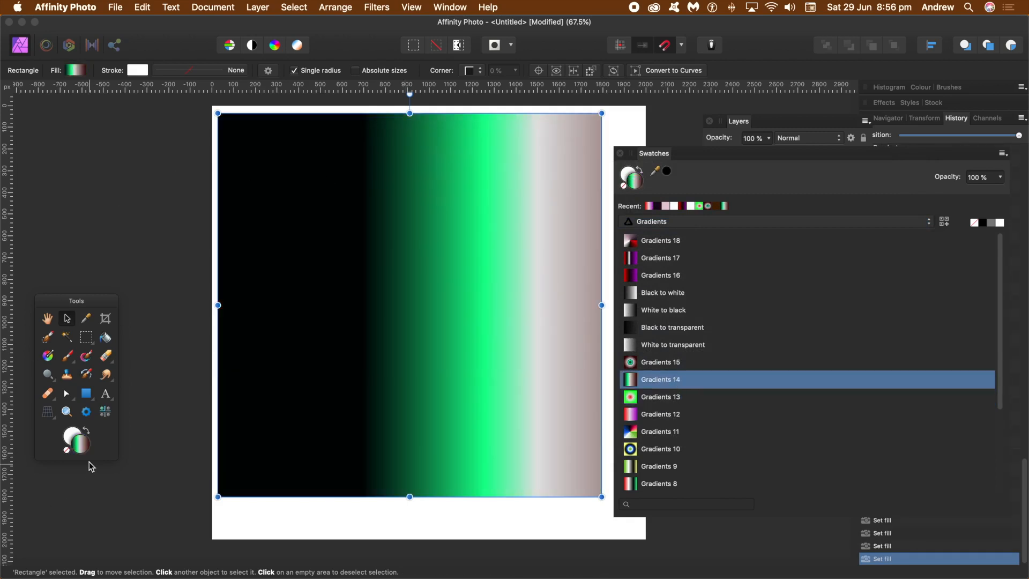
Delete the rectangle and draw a large ellipse with the Ellipse Tool, covering most of the white page.
key(Delete)
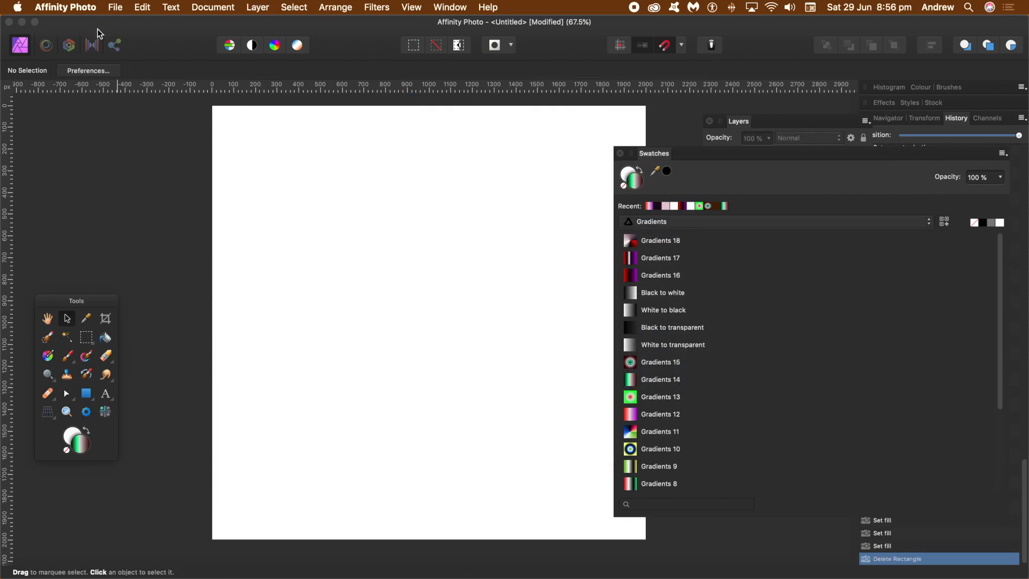
click(87, 399)
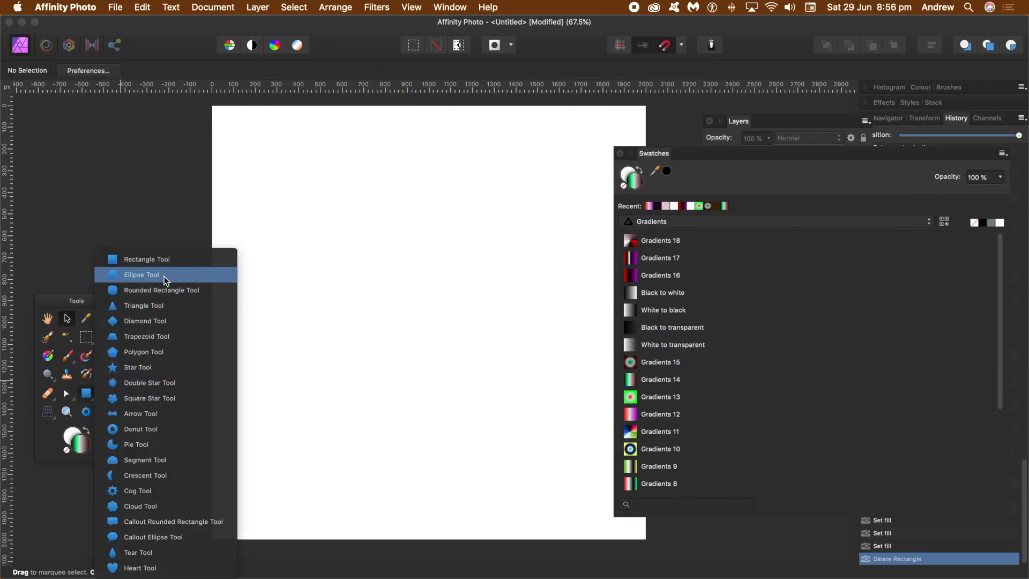
click(198, 277)
drag(224, 116, 601, 500)
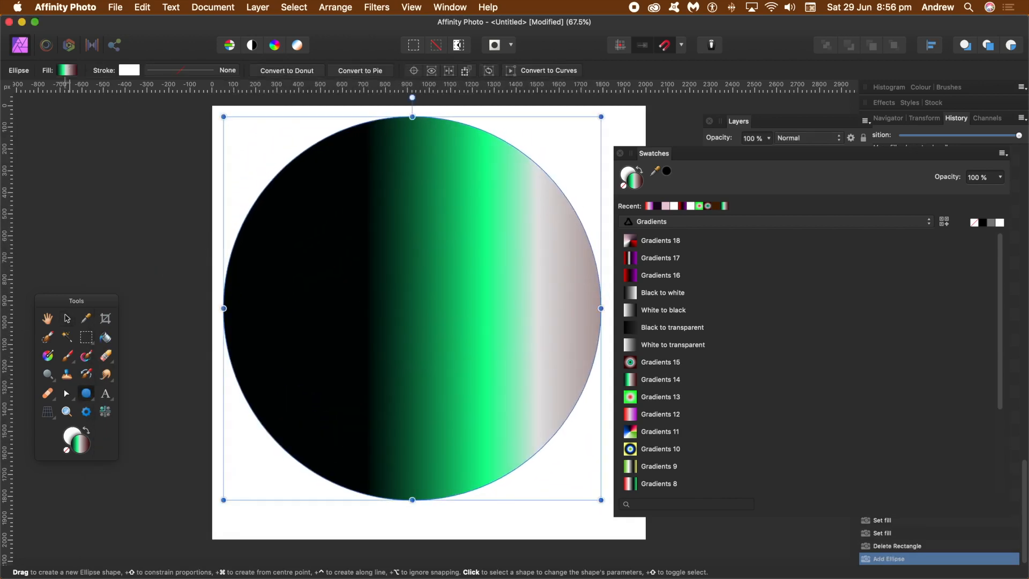
Fill the ellipse with a solid teal colour, H 180, S 44, L 62.
click(68, 70)
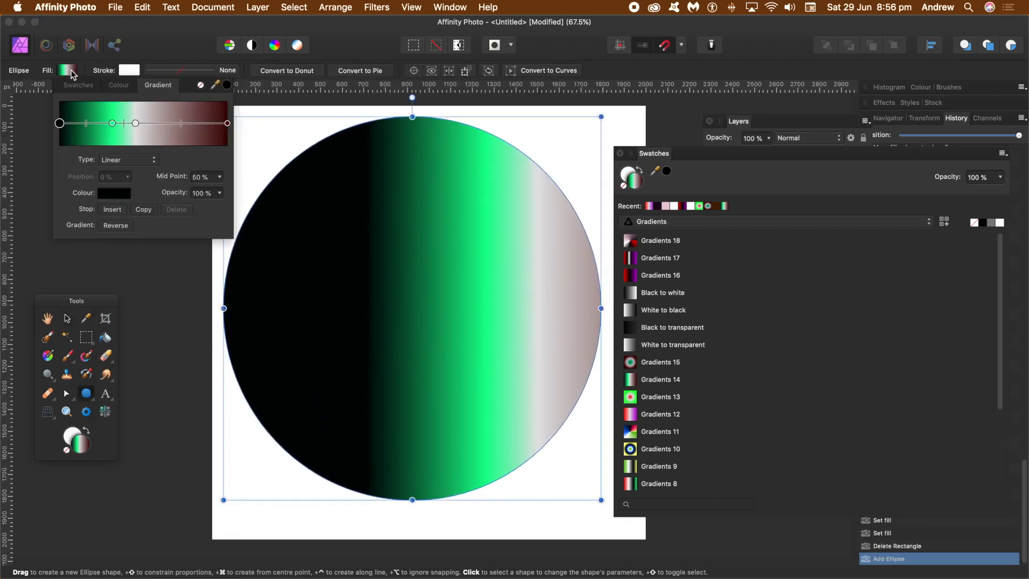
click(112, 88)
click(147, 160)
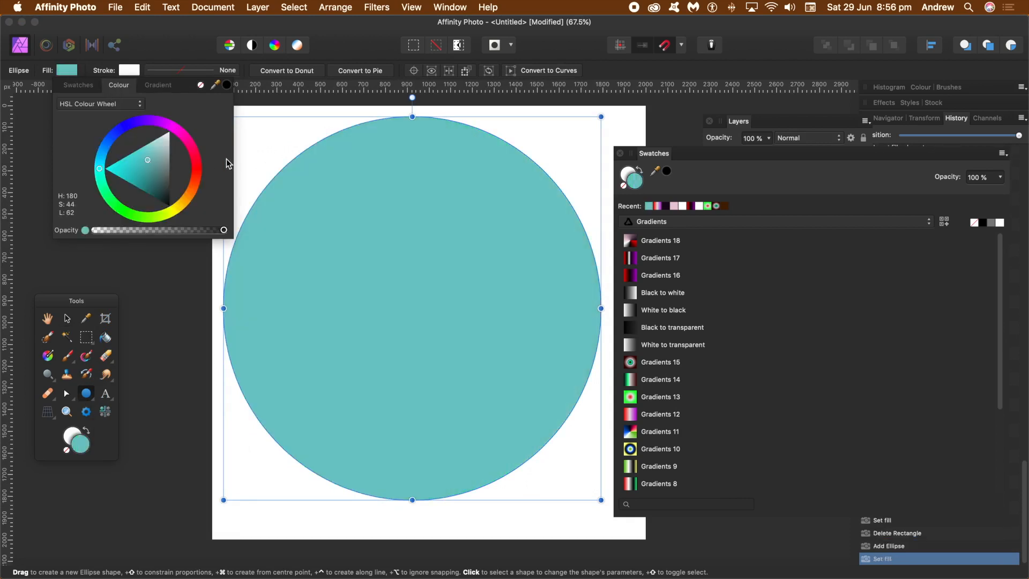
Inspect the gradient stops in the ellipse's fill settings, then fill it with the Gradients 16 preset.
click(160, 87)
click(135, 125)
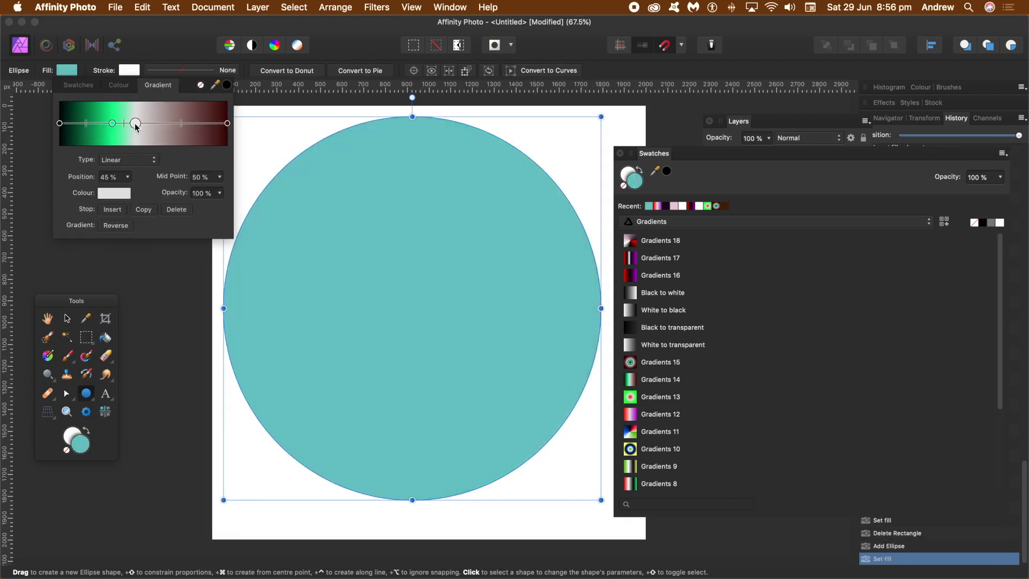
click(112, 124)
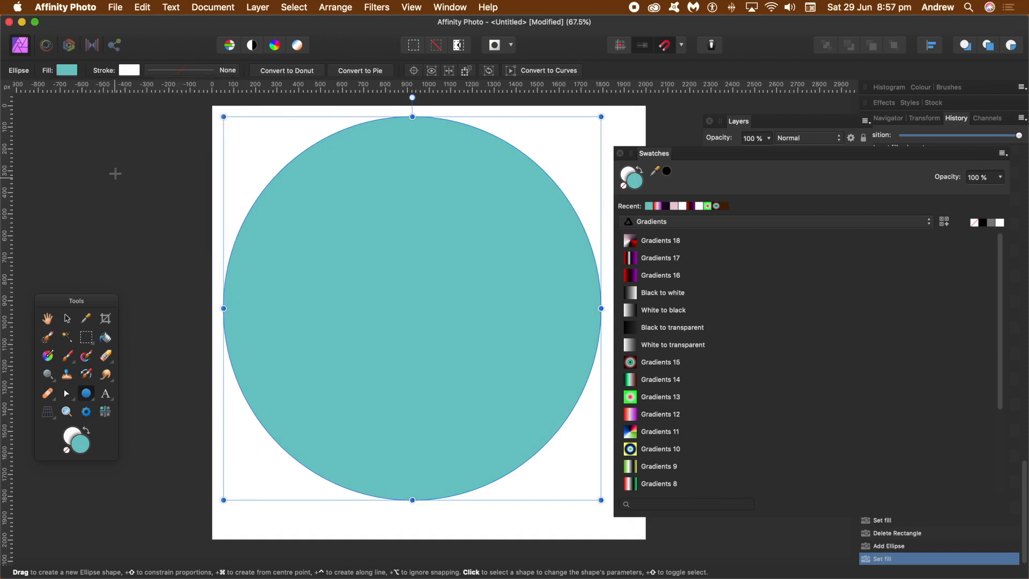
click(74, 73)
click(157, 86)
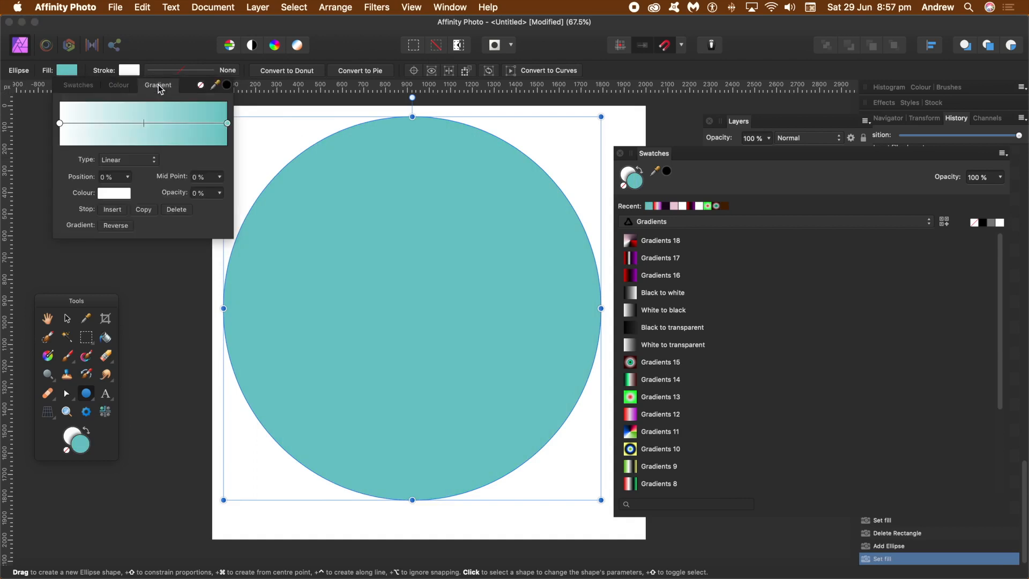
click(660, 276)
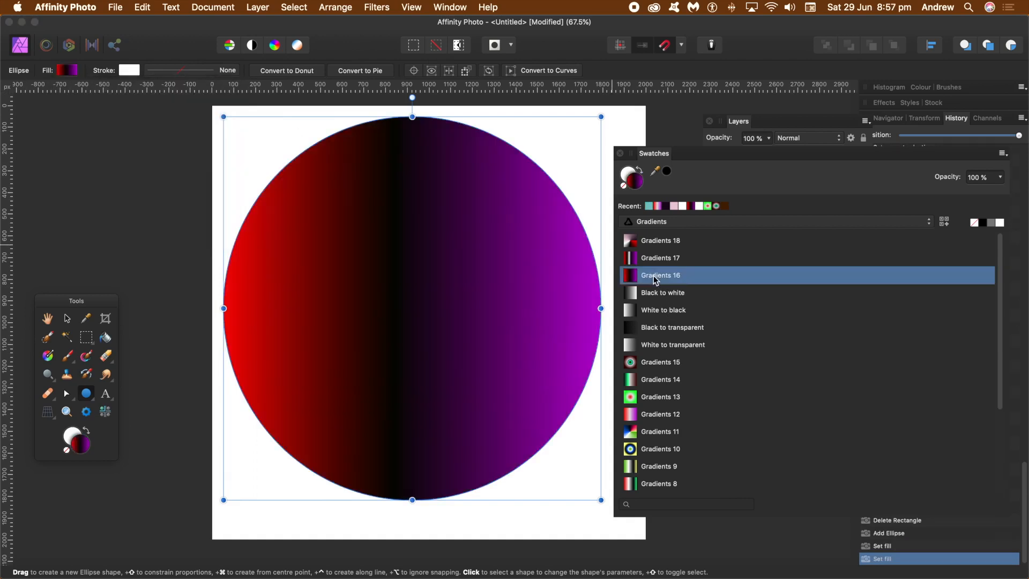
Choose the Gradients category in the ellipse's fill swatches and apply the Gradients 10 preset.
click(68, 71)
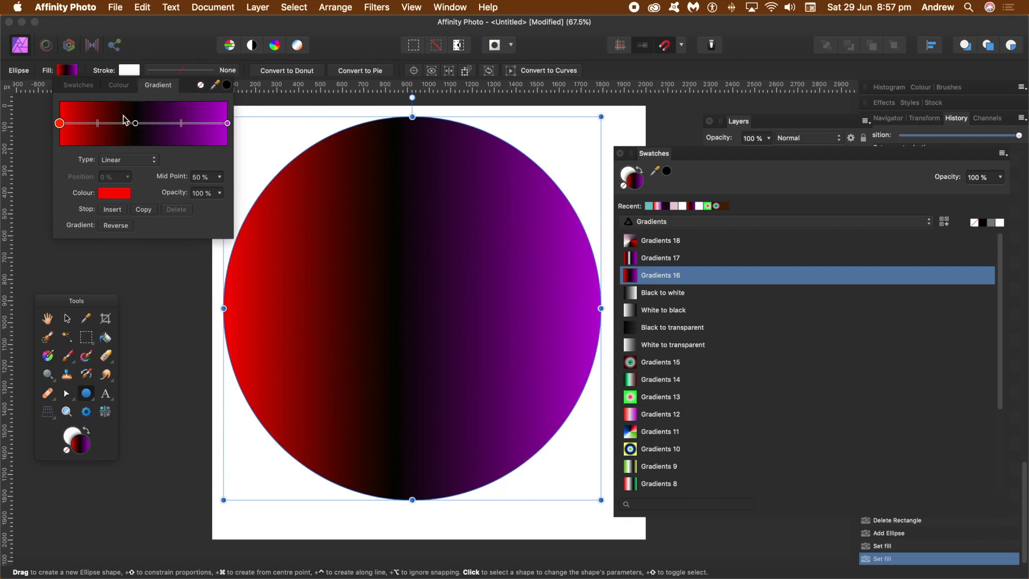
click(75, 86)
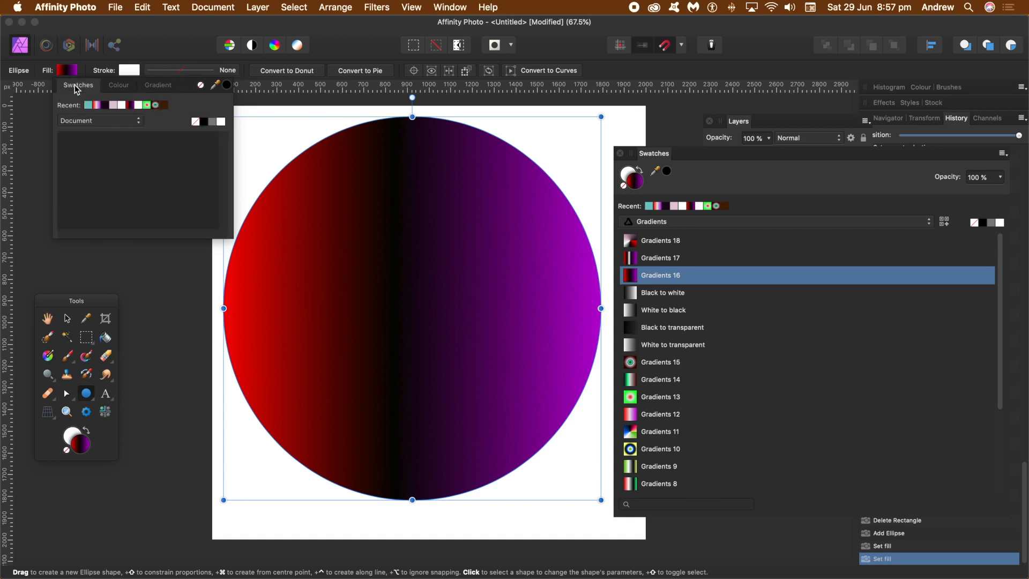
click(106, 123)
click(105, 158)
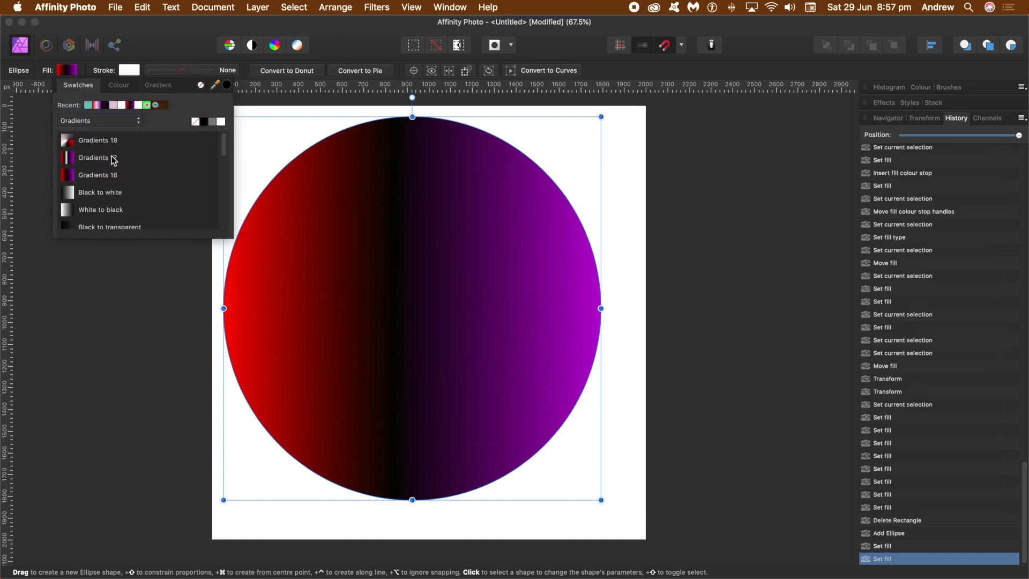
click(68, 70)
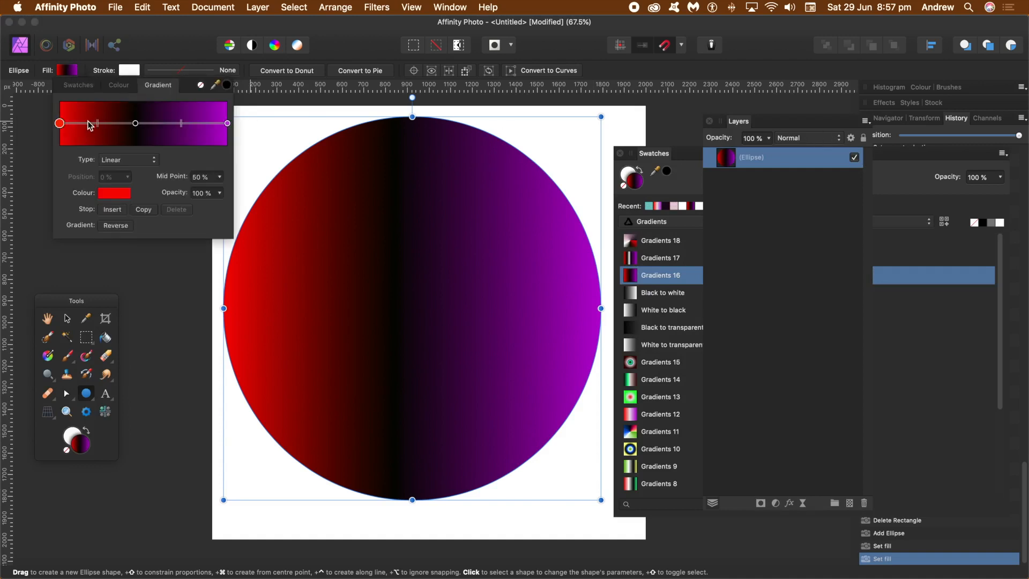
click(78, 86)
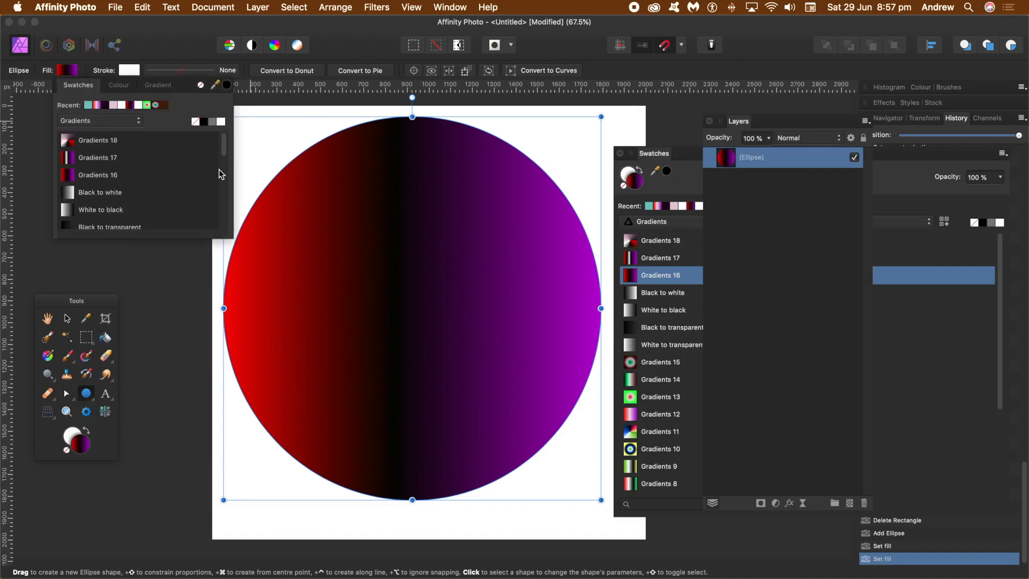
drag(224, 147, 222, 187)
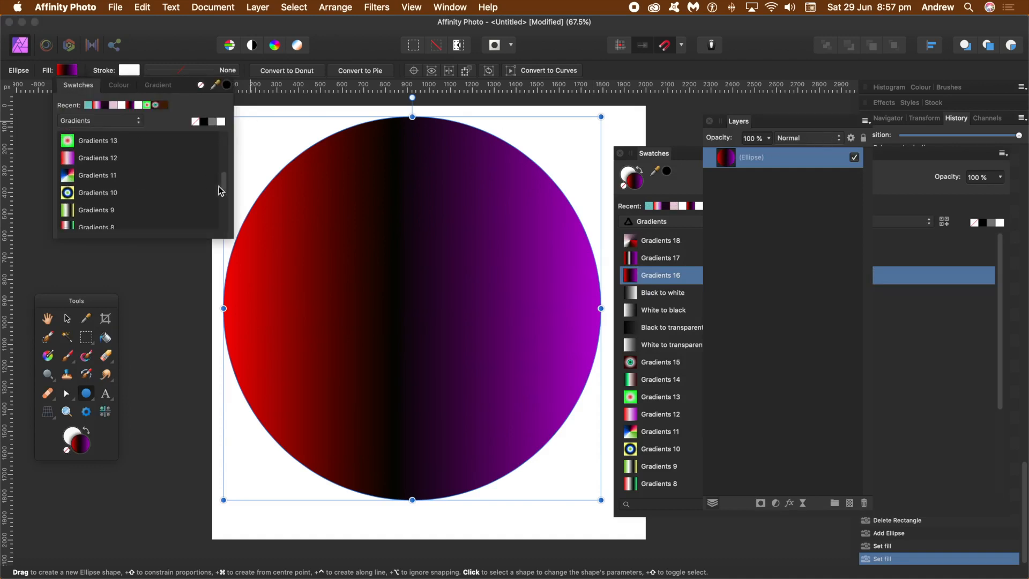
click(111, 194)
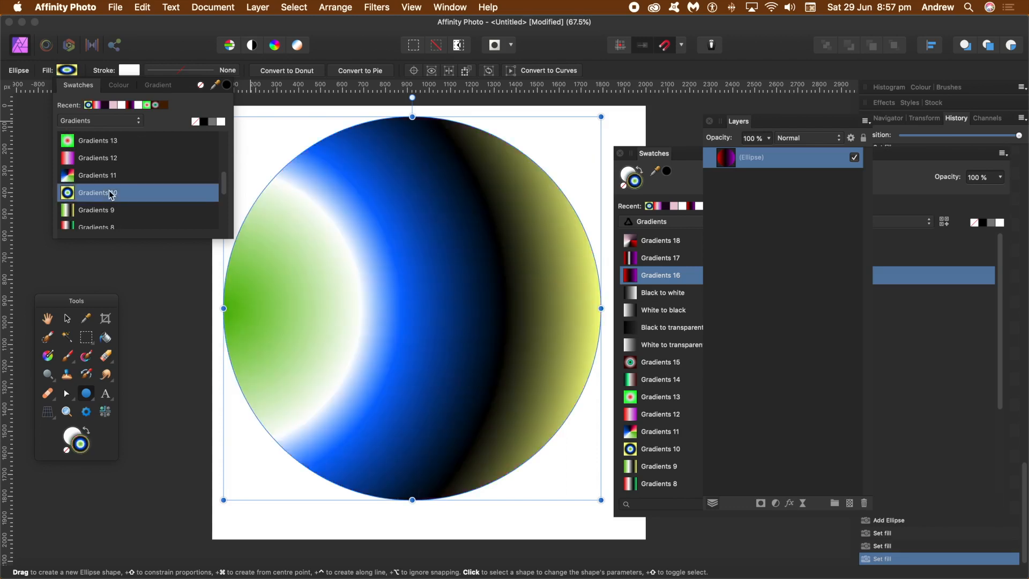
click(168, 37)
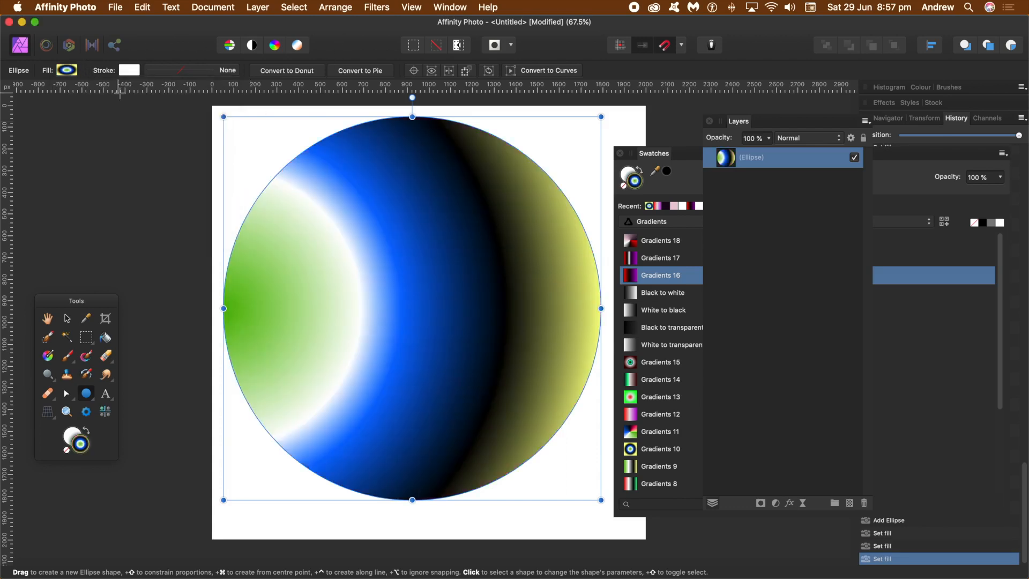
Move the white and blue colour stops on the ellipse's elliptical gradient closer to its green starting point.
click(48, 356)
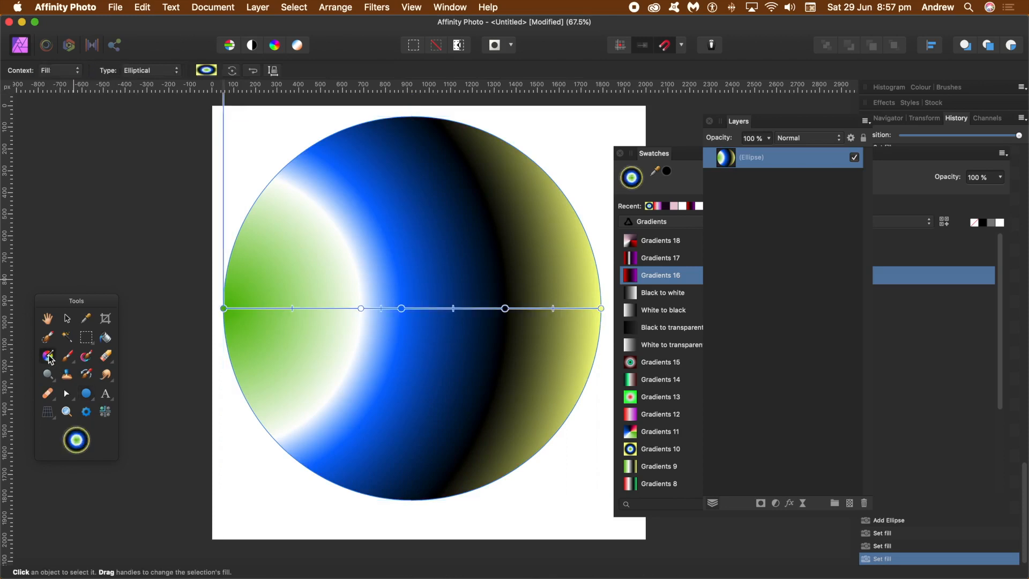
click(224, 308)
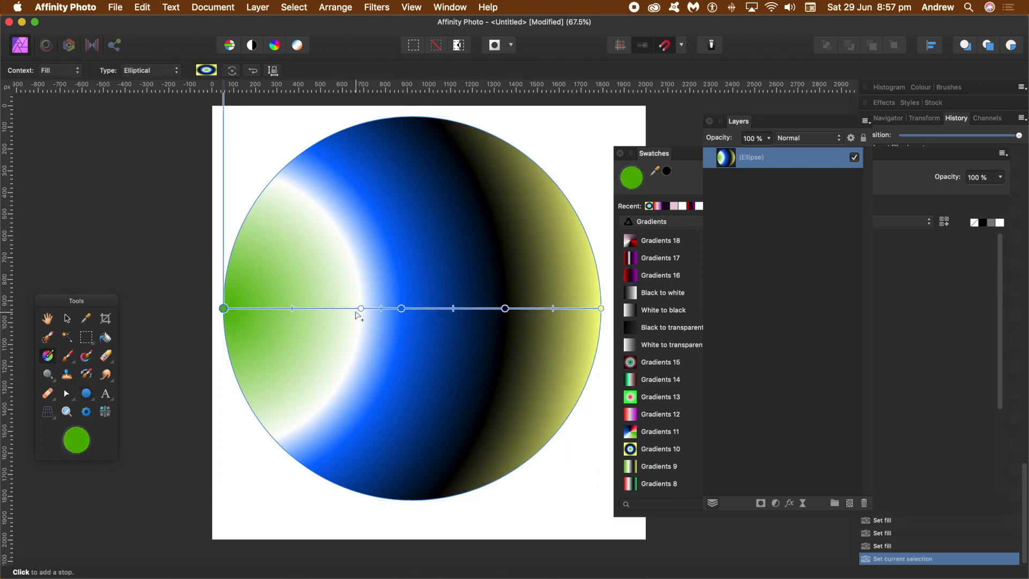
drag(361, 308, 330, 308)
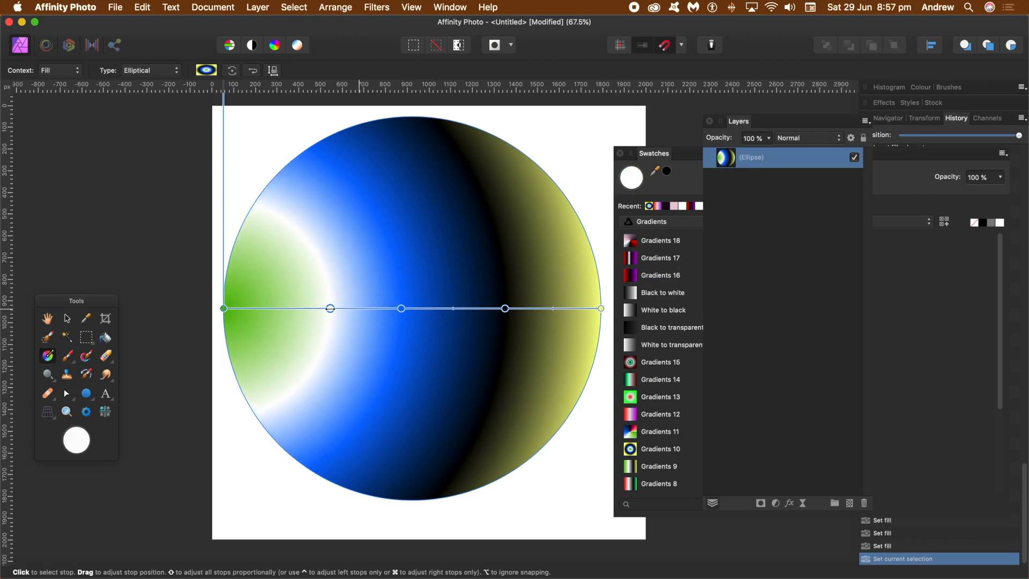
drag(402, 308, 385, 308)
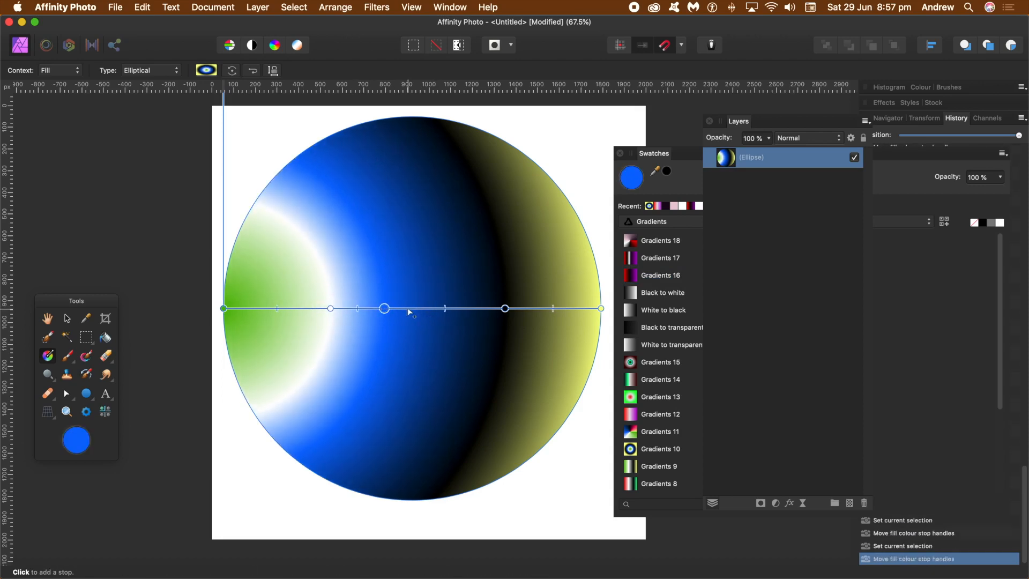
Insert a white (FFFFFF) stop between the blue and black gradient stops, and move the black stop closer to it.
click(409, 309)
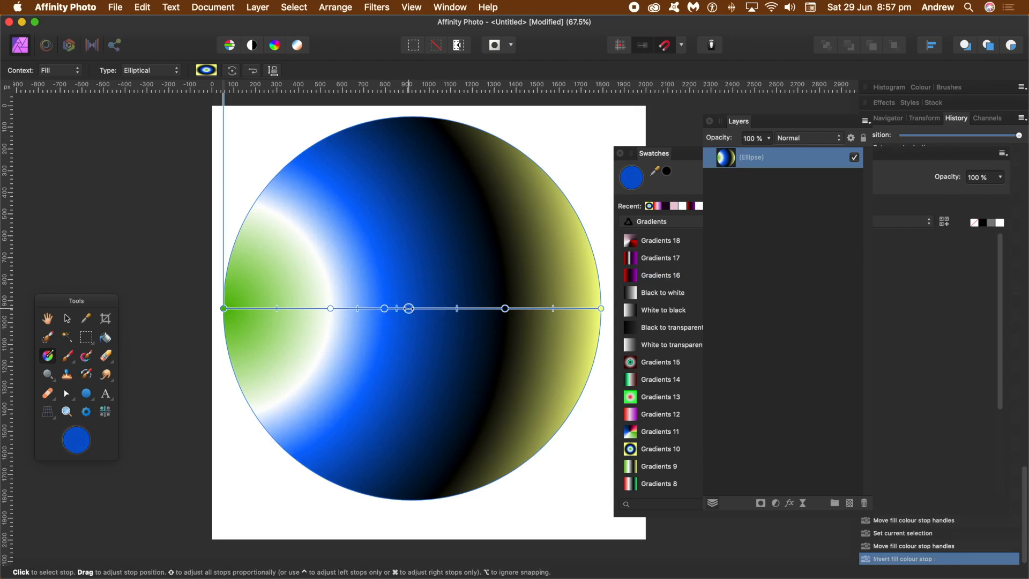
click(78, 441)
drag(183, 408, 422, 209)
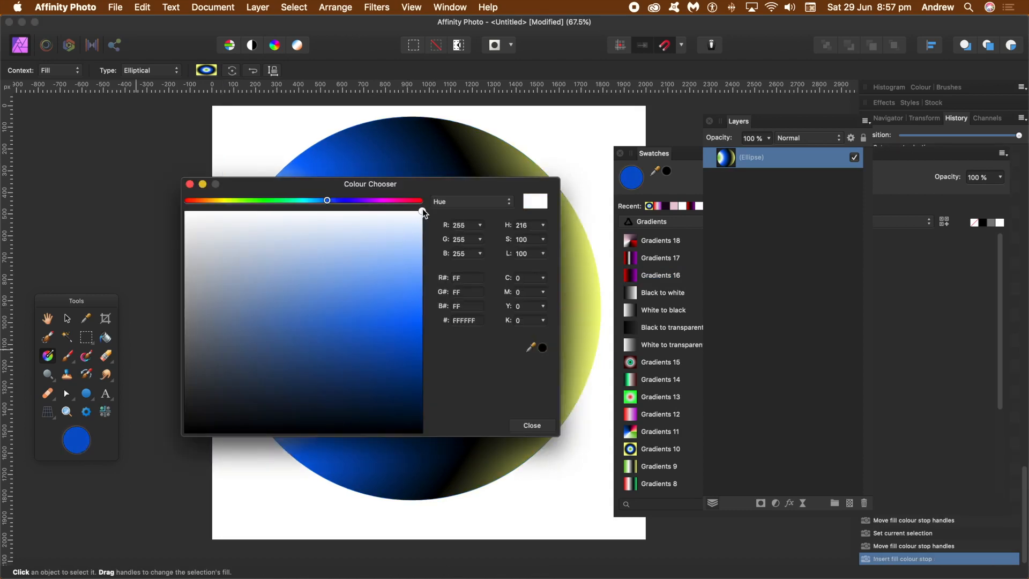
click(535, 426)
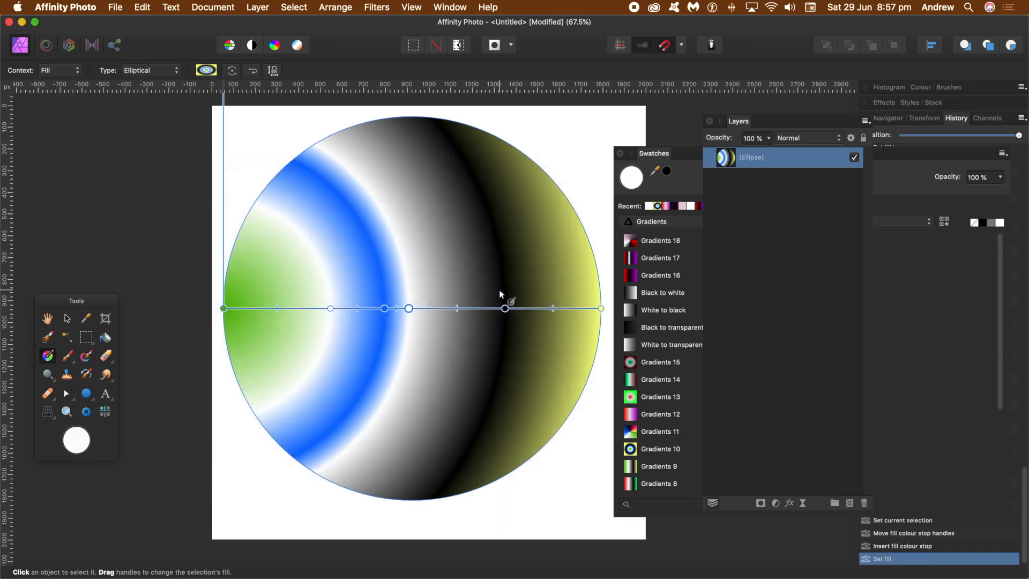
drag(503, 308, 458, 308)
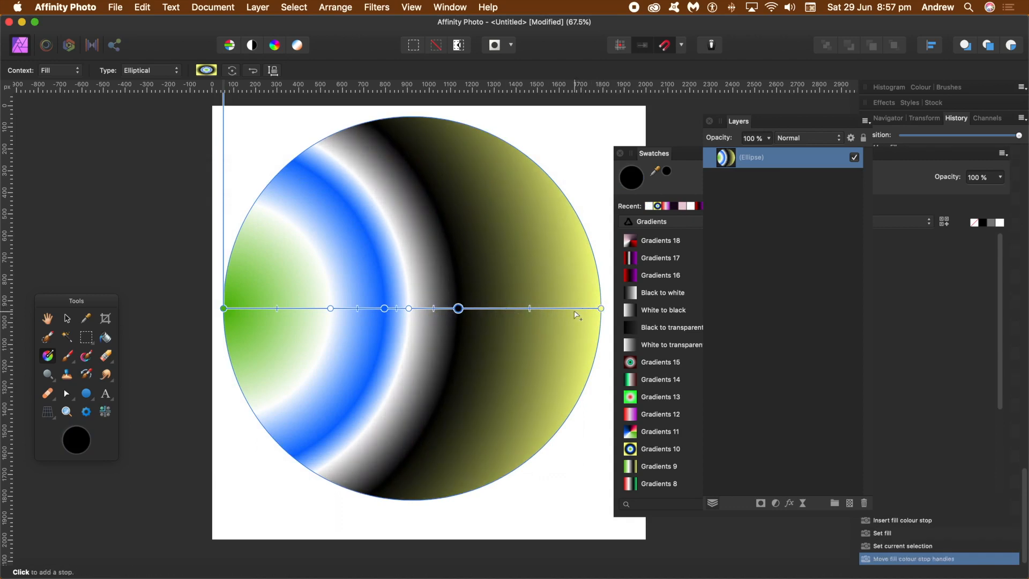
Insert a dark blue (1327AE) stop between the black and yellow gradient stops, and move it slightly closer to the black one.
click(550, 309)
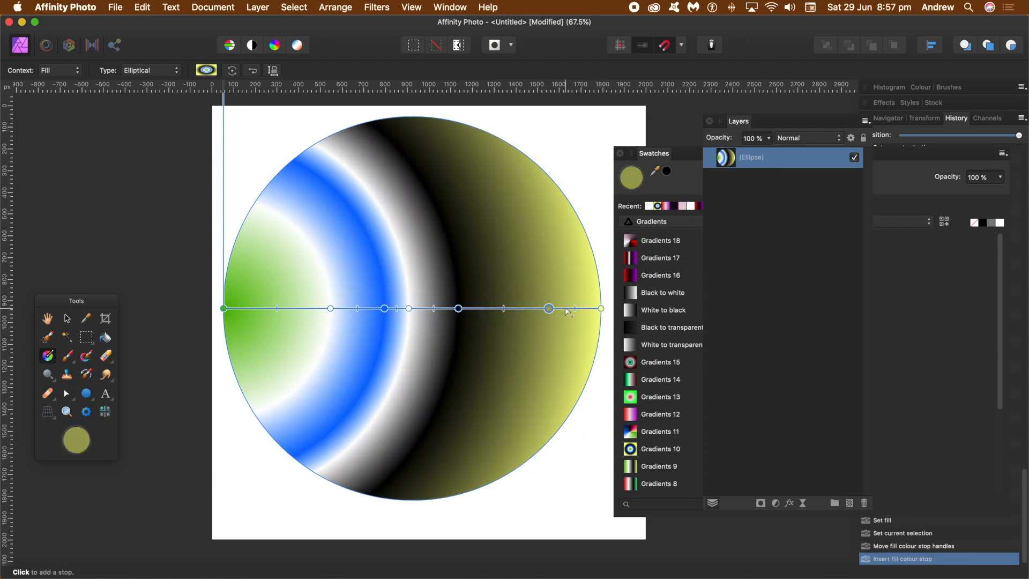
click(76, 439)
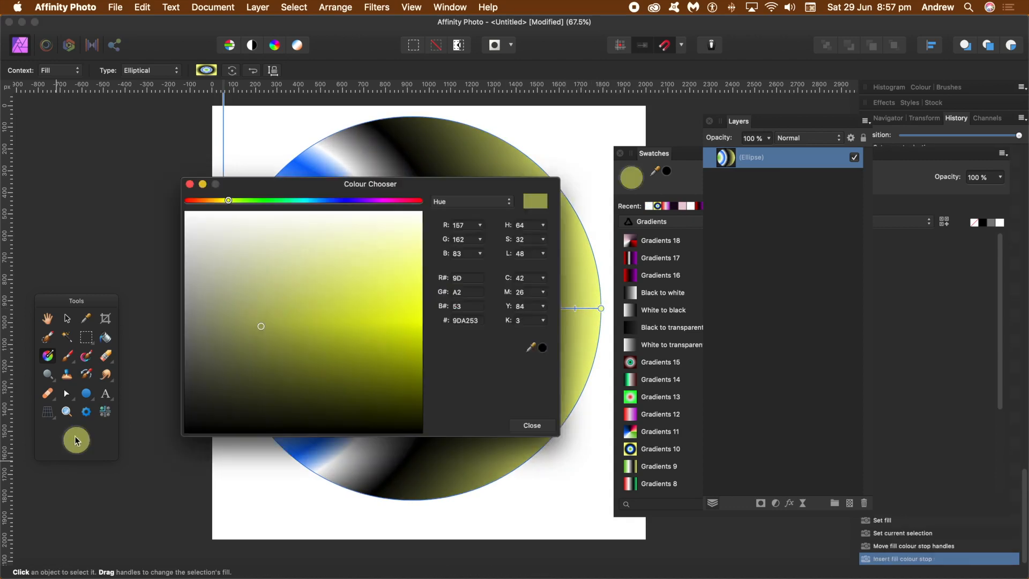
click(337, 201)
click(378, 349)
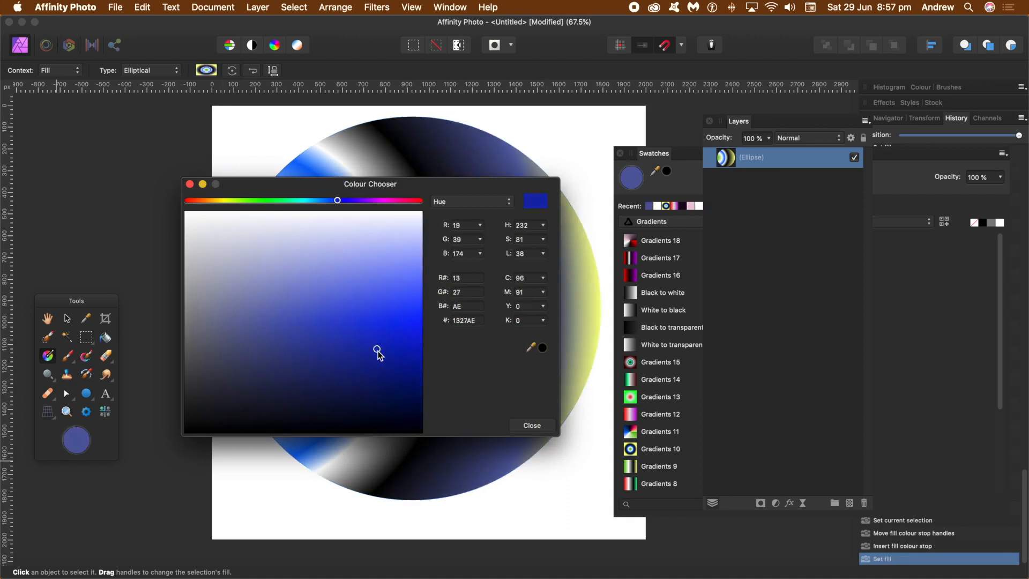
click(532, 425)
drag(549, 309, 543, 309)
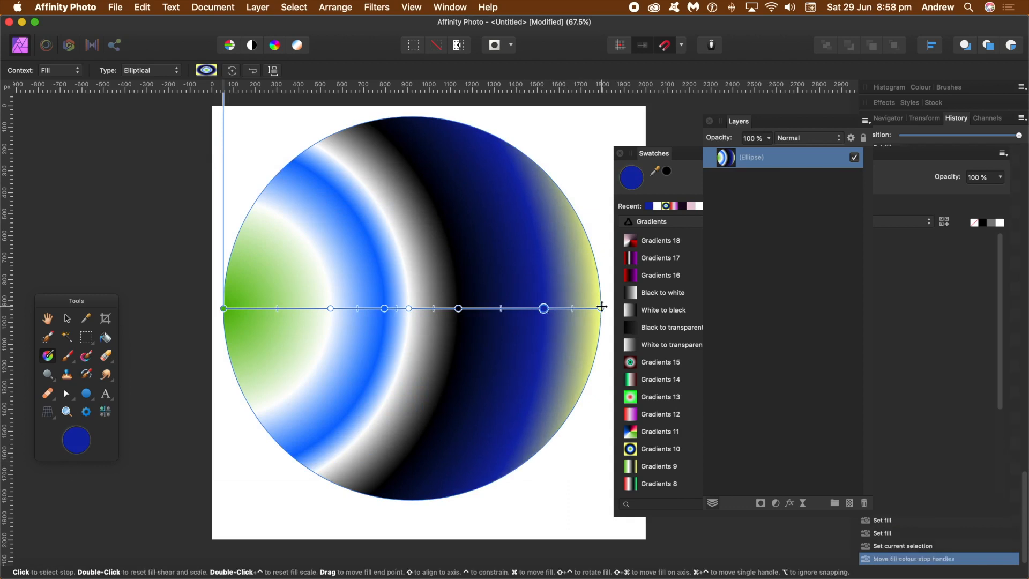
Recolour the yellow end stop of the ellipse's gradient to black.
click(601, 308)
click(76, 444)
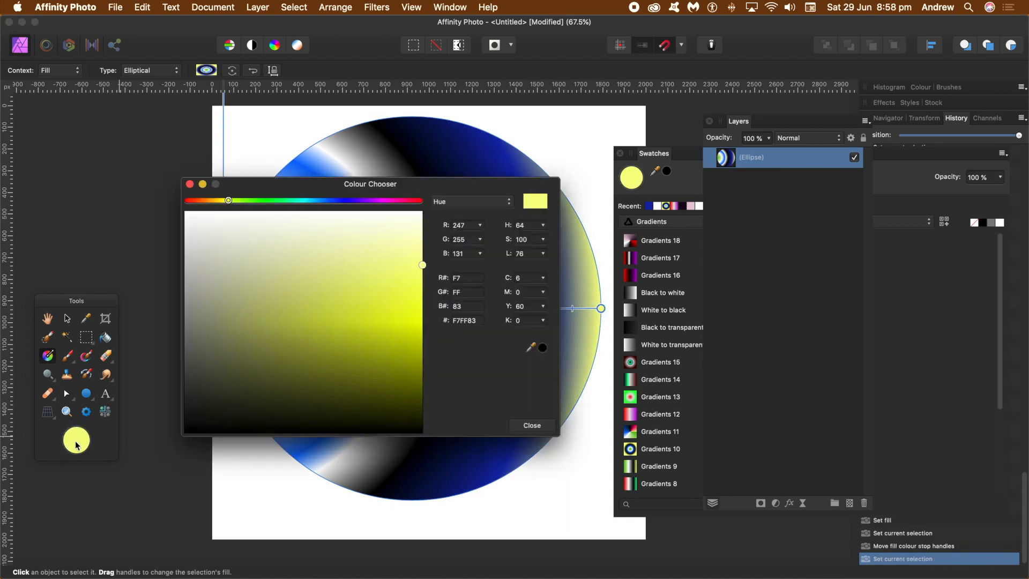
drag(248, 327, 182, 443)
click(532, 425)
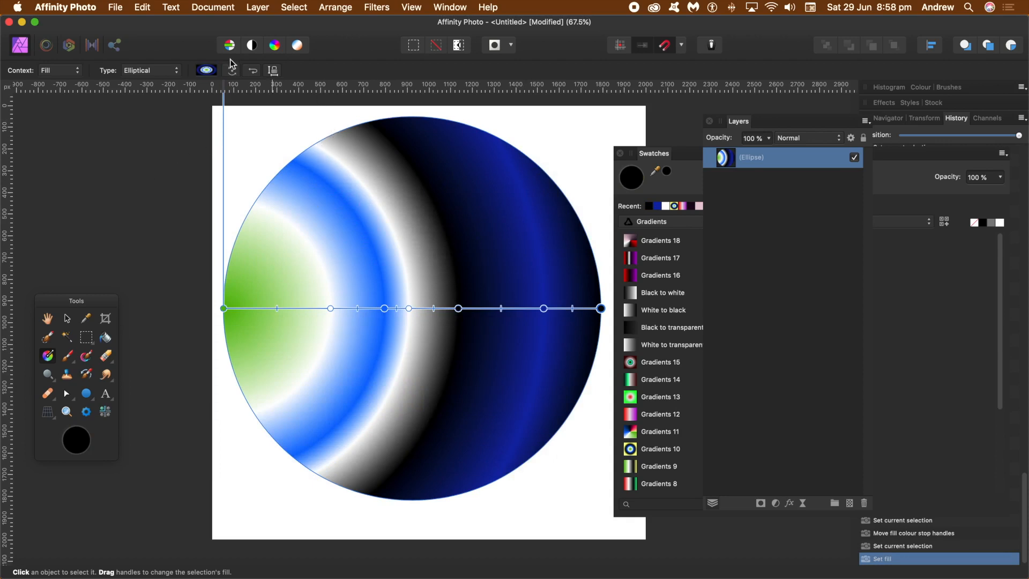
Deselect the gradient stops and add the ellipse's current gradient to the Gradients swatches.
click(655, 154)
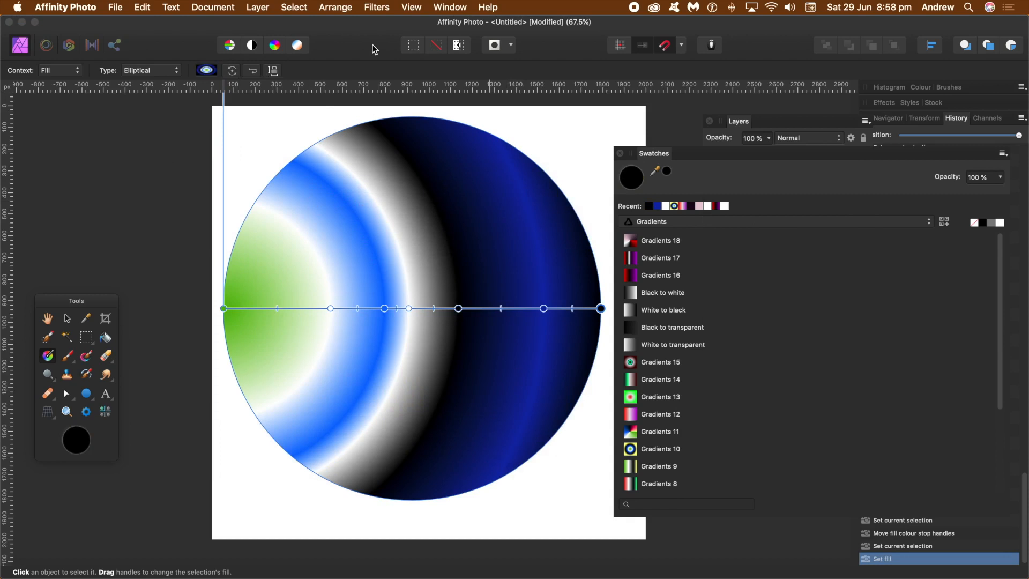
click(412, 7)
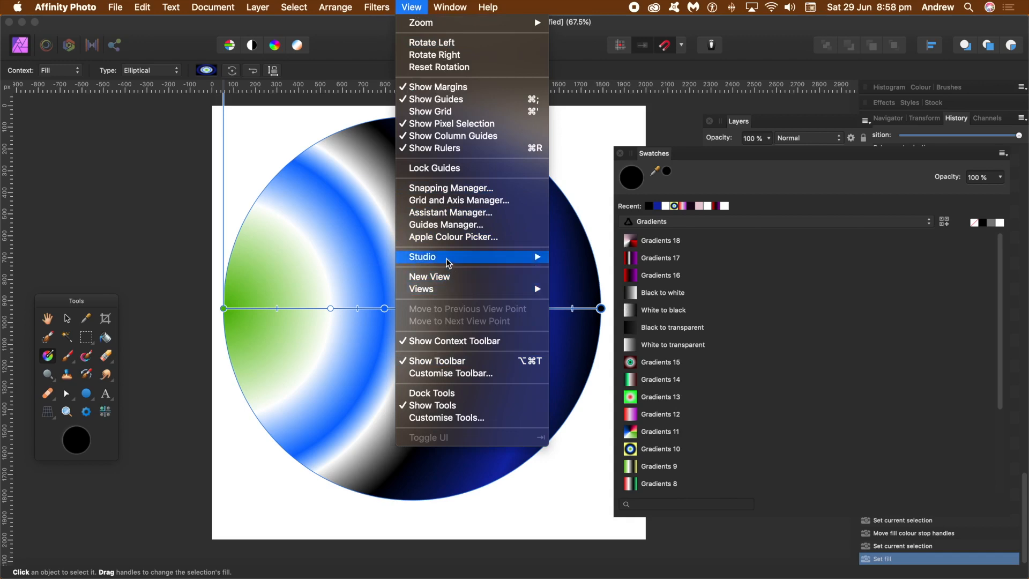
mouse_move(449, 263)
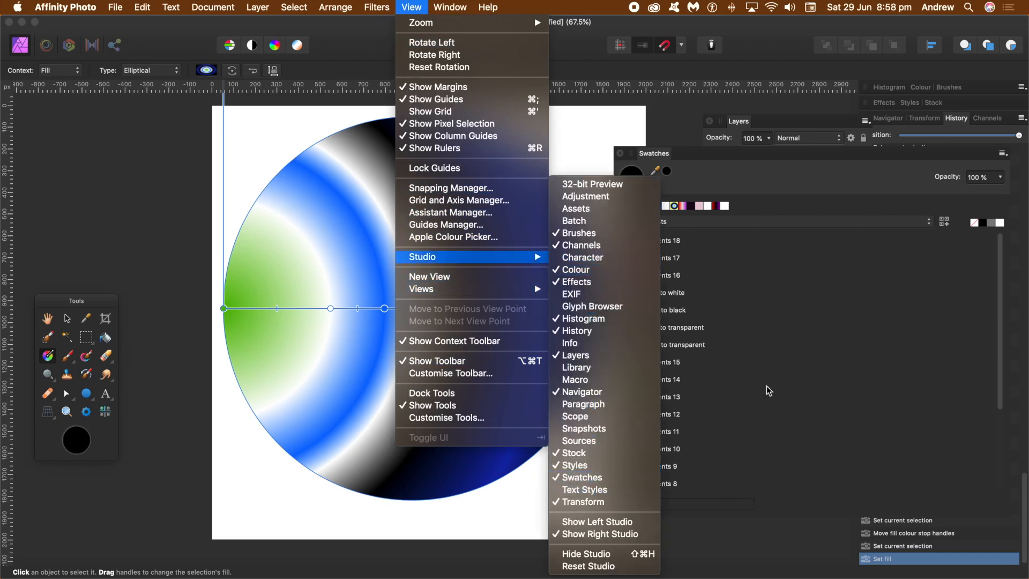
click(664, 154)
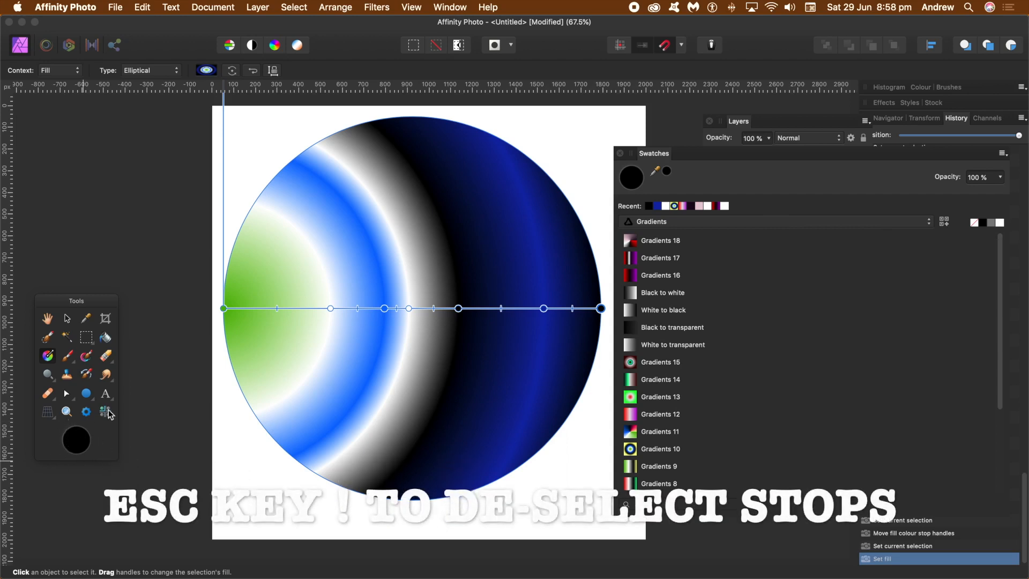
key(Escape)
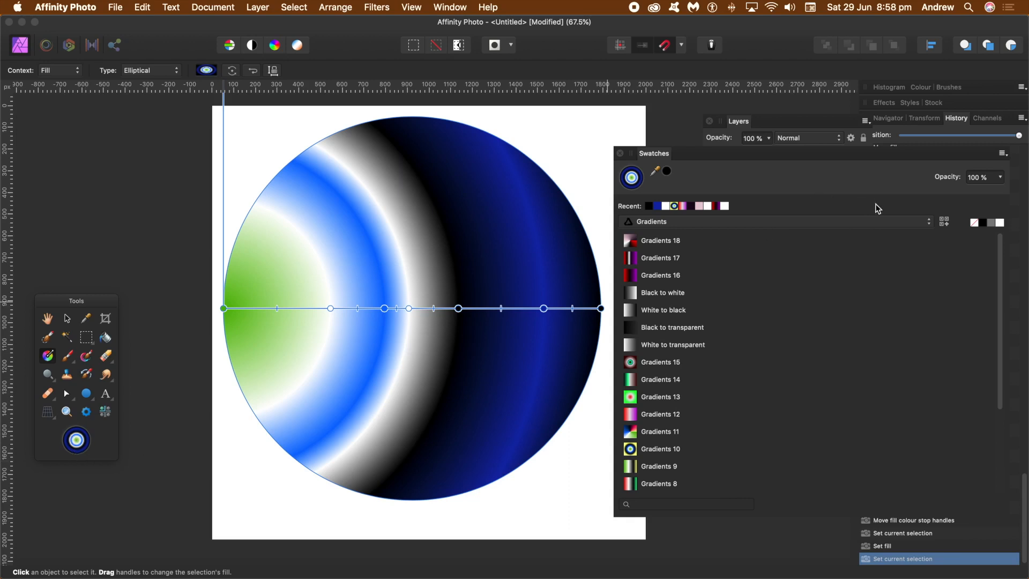
click(945, 225)
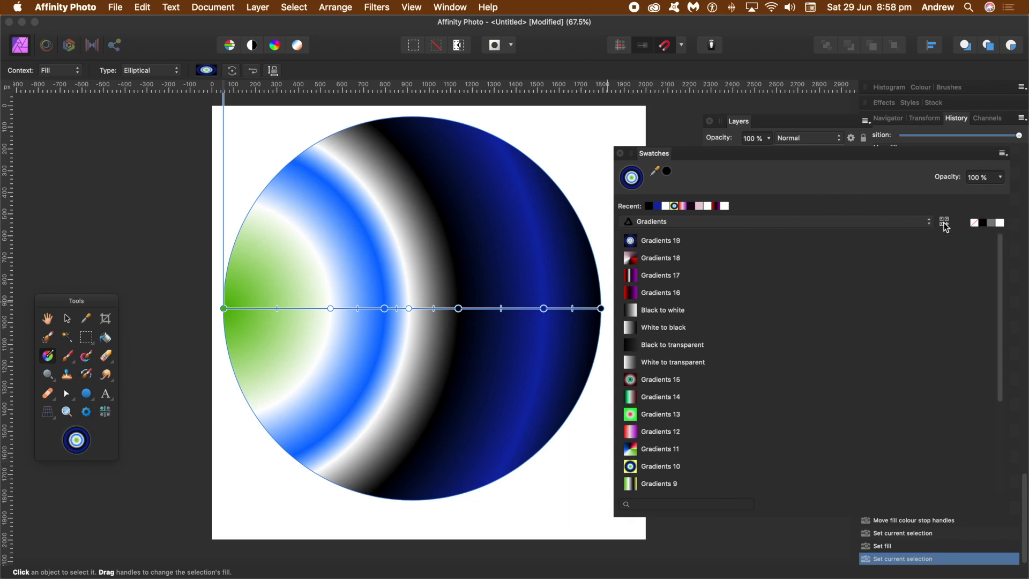
Rename the newly added gradient swatch as Blue X.
click(672, 244)
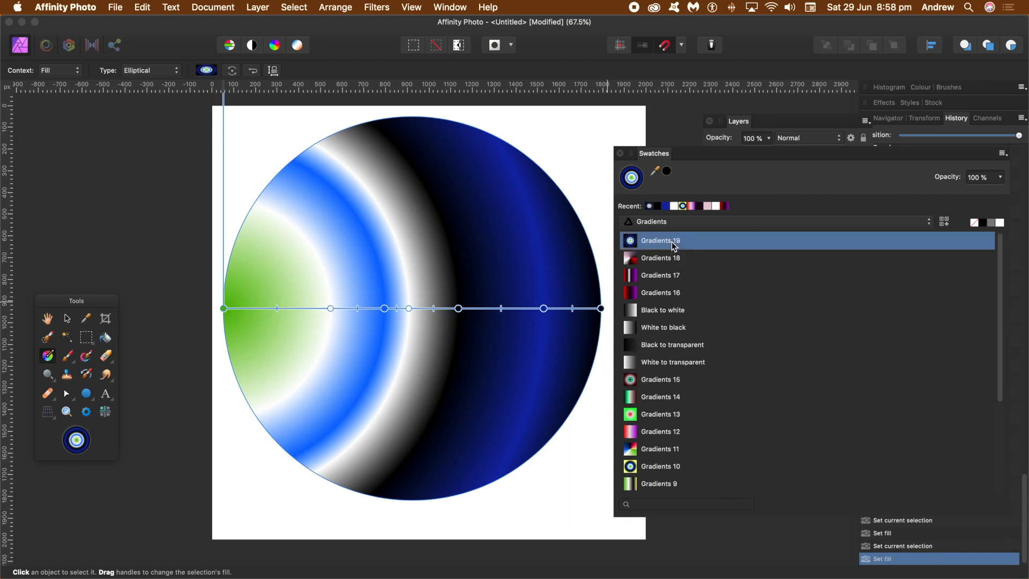
right_click(671, 243)
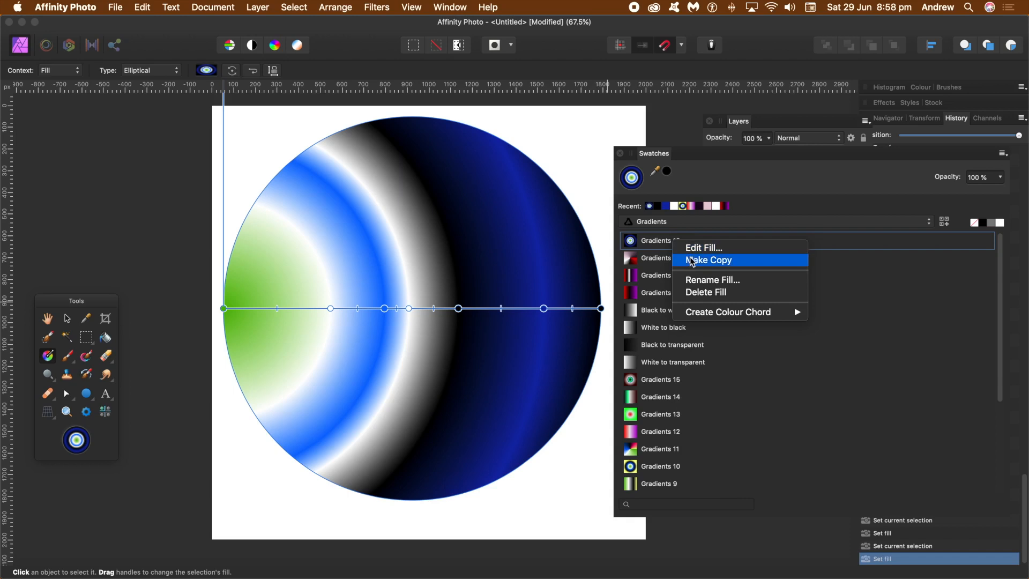
click(703, 280)
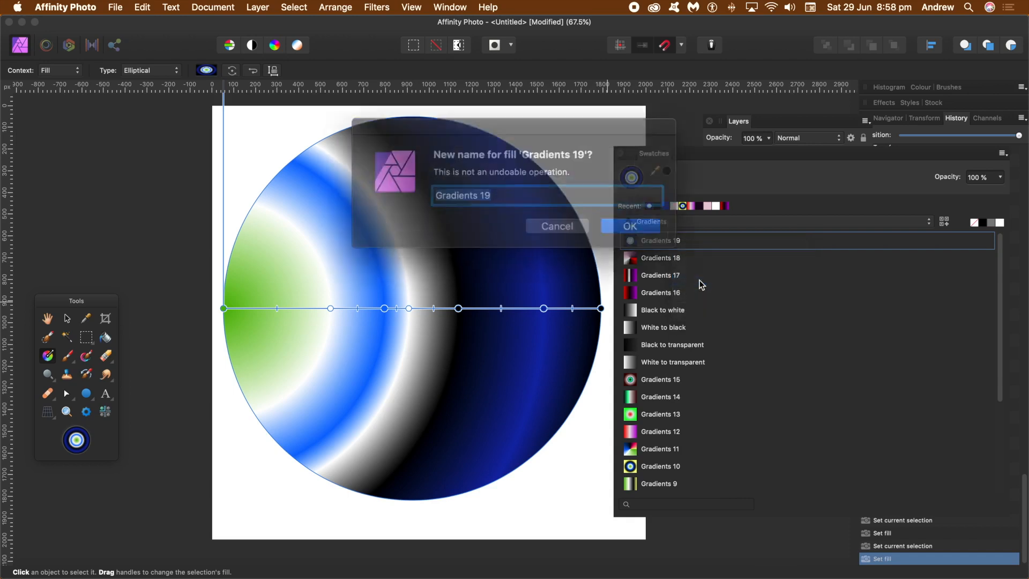
text(B)
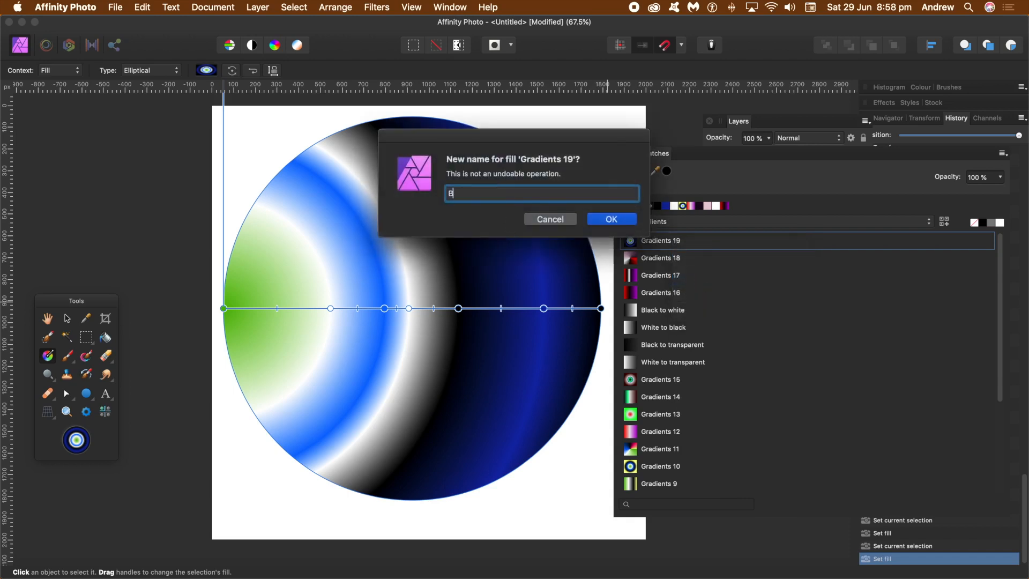
text(lue X)
click(615, 218)
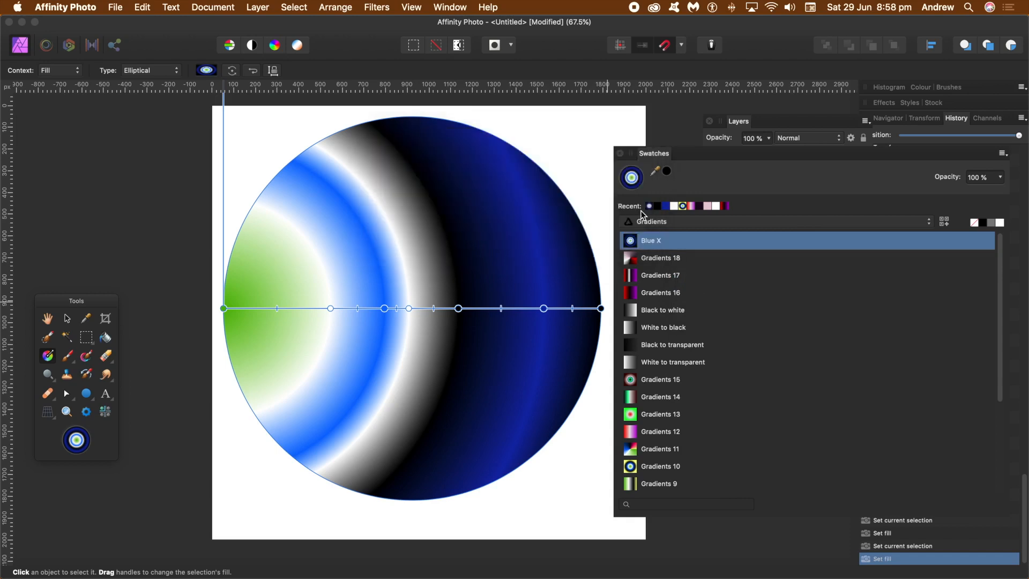
Examine the colour editing options for the Blue X swatch's fill, then return to the swatch list.
right_click(756, 242)
click(783, 251)
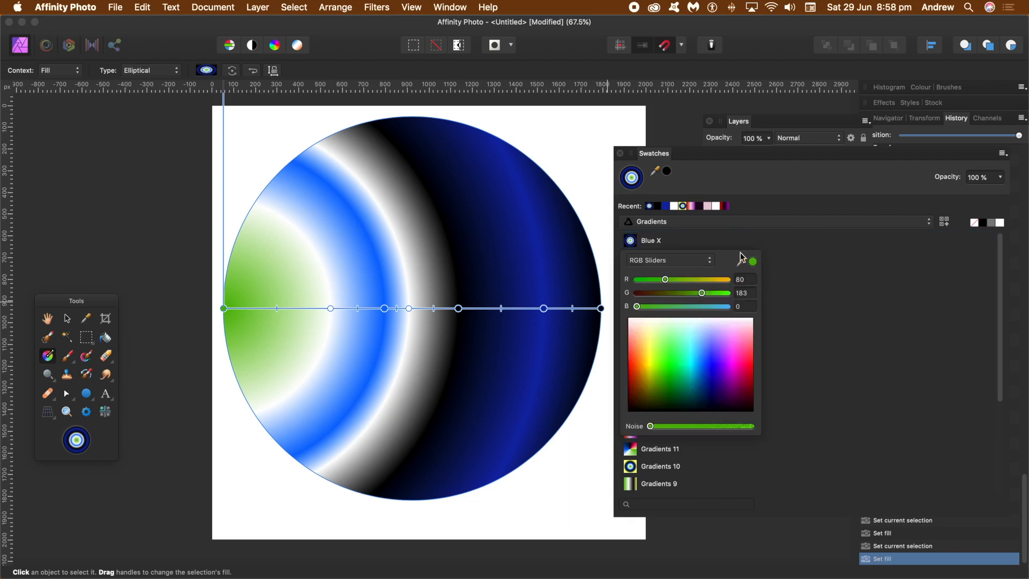
click(688, 262)
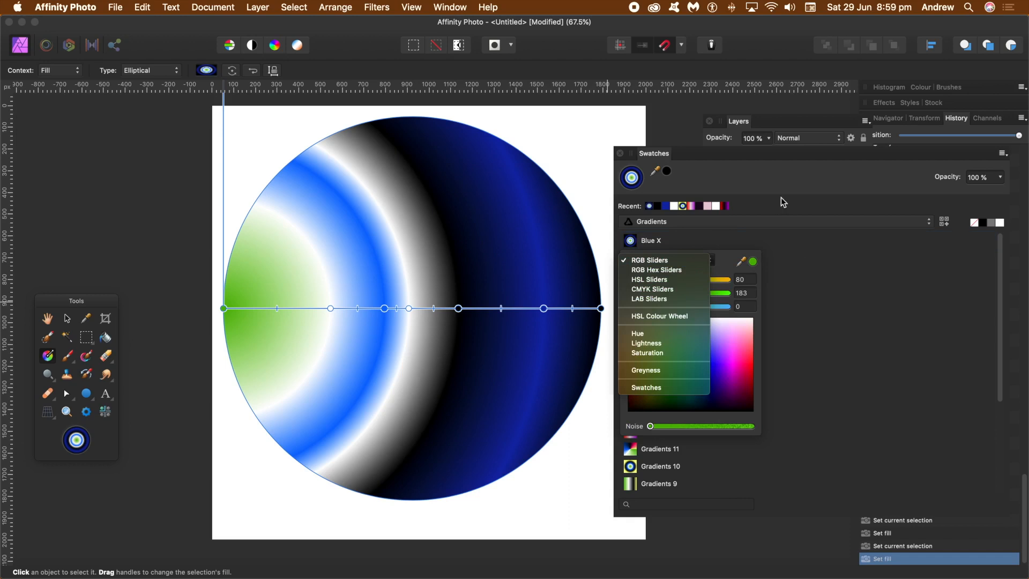
click(791, 181)
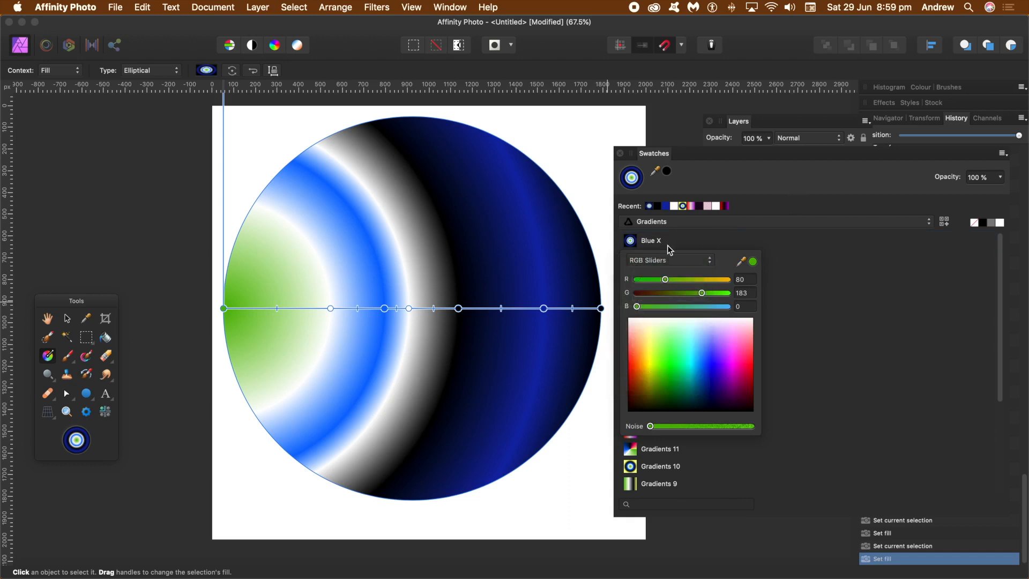
click(695, 245)
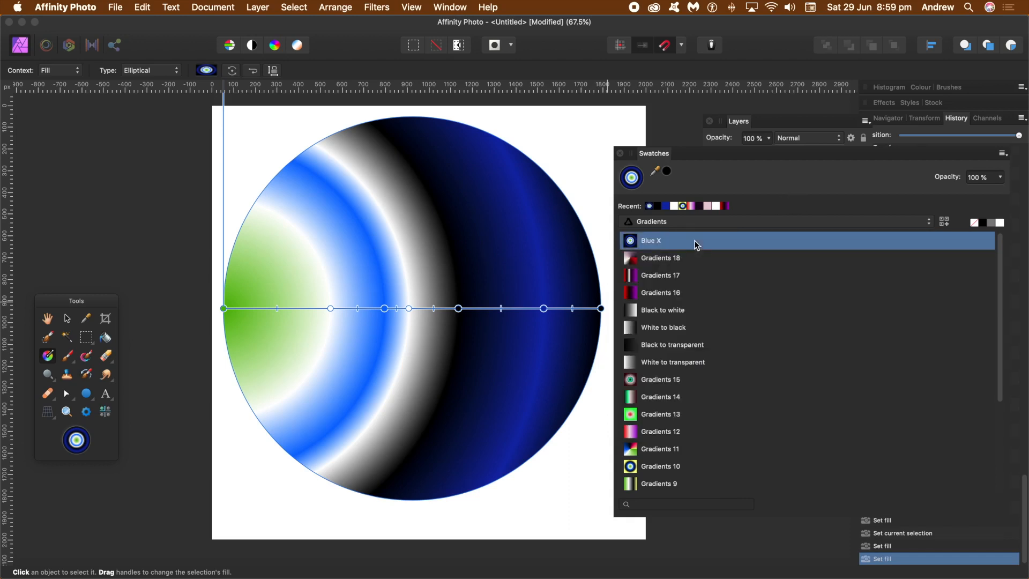
Apply the Gradients 15 and then the Gradients 12 preset to the ellipse, and move its middle light grey stop closer to the purple end.
click(654, 382)
click(652, 433)
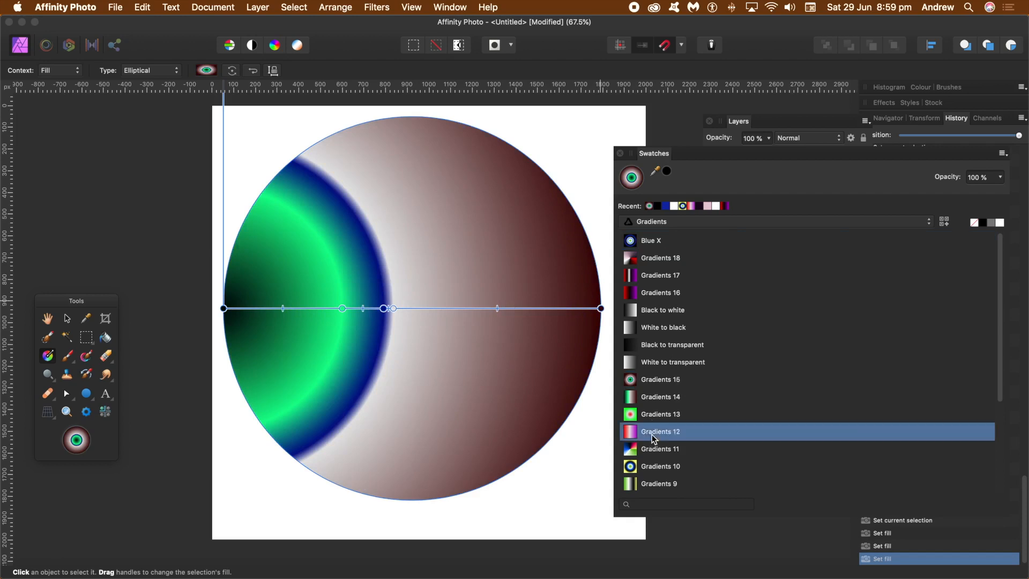
drag(386, 309, 424, 309)
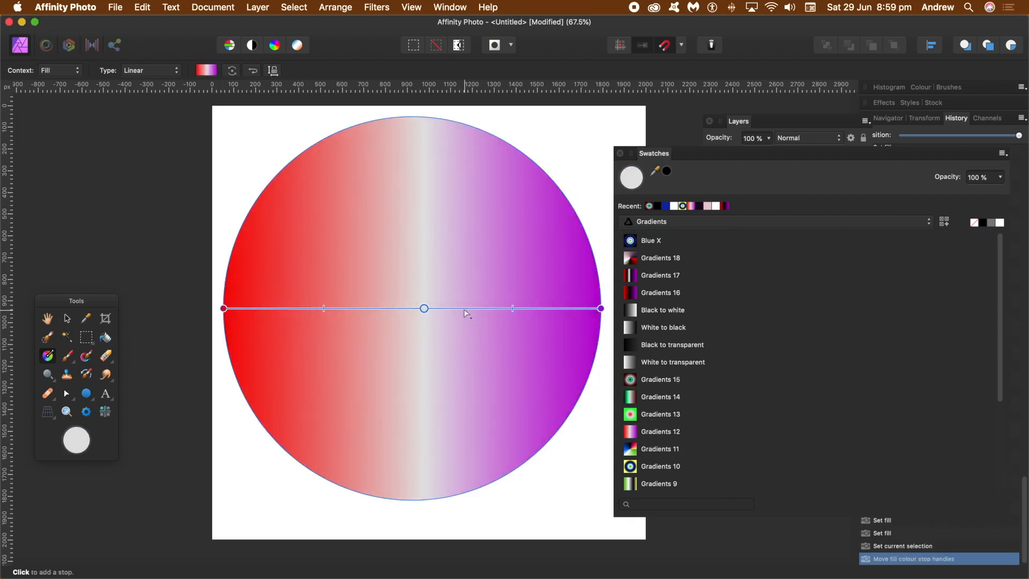
Insert a near-black (110E11) stop between the light grey and purple stops of the linear gradient.
click(465, 308)
click(464, 308)
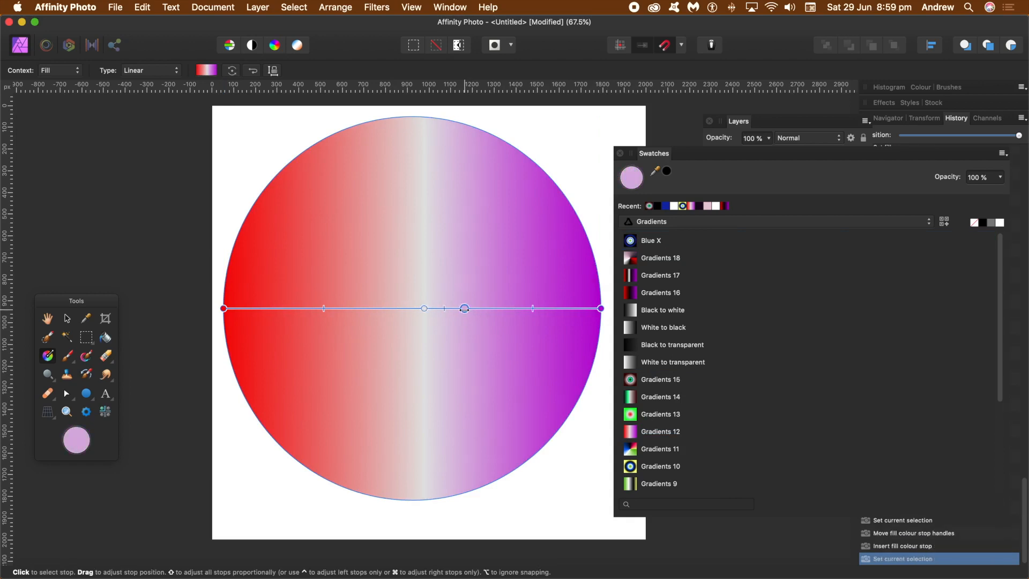
double_click(78, 449)
click(206, 419)
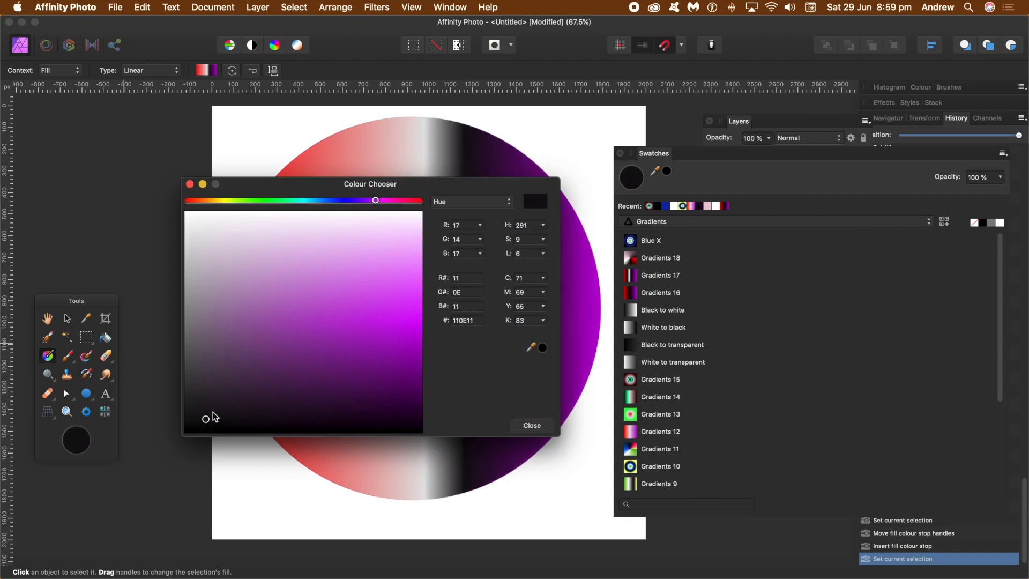
click(531, 426)
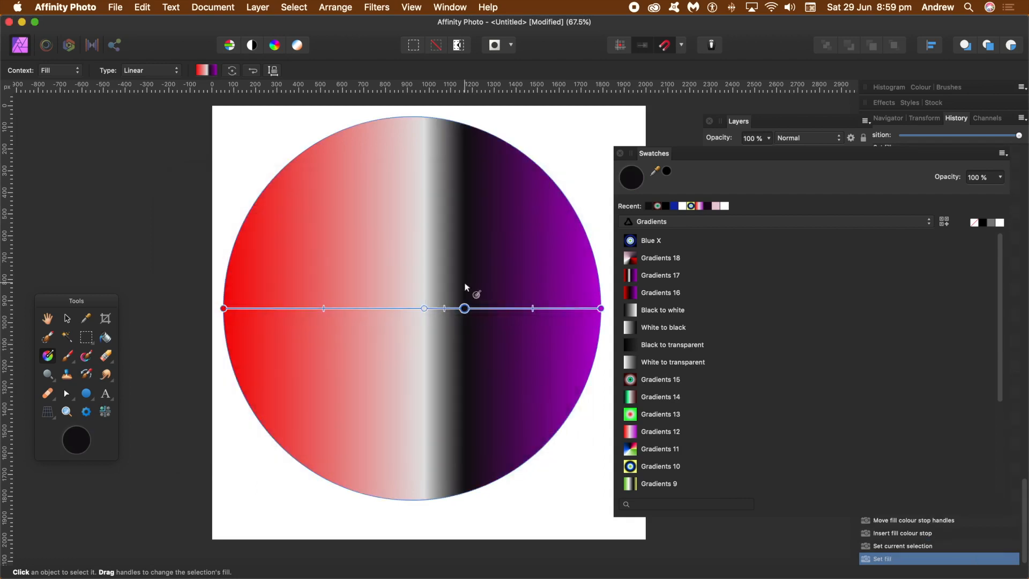
Insert a black stop between the red and light grey gradient stops, close to the light grey one.
click(381, 308)
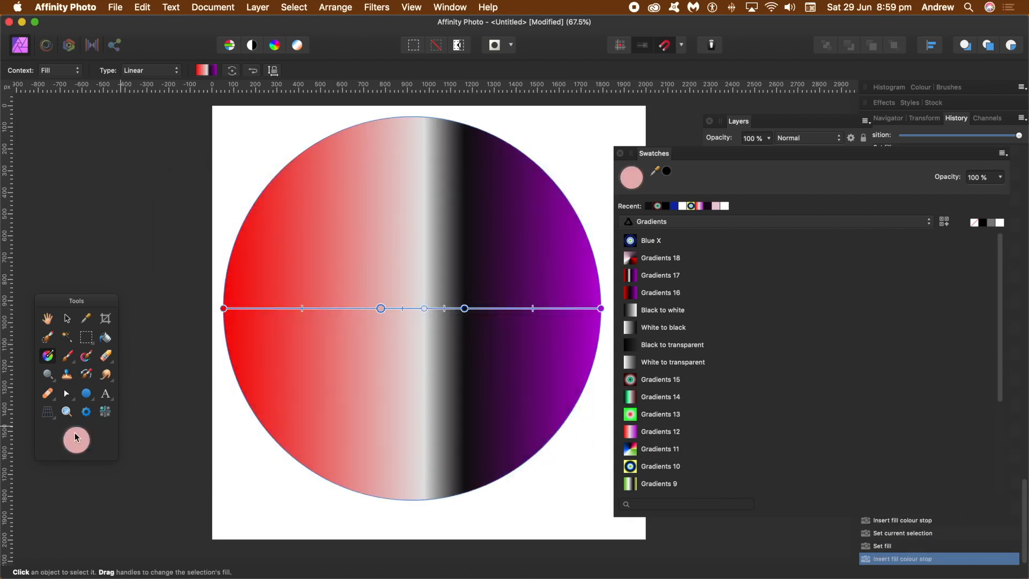
click(76, 439)
click(184, 431)
click(532, 425)
Insert a white (FFFFFF) stop between the red end stop and the neighbouring black stop.
click(332, 308)
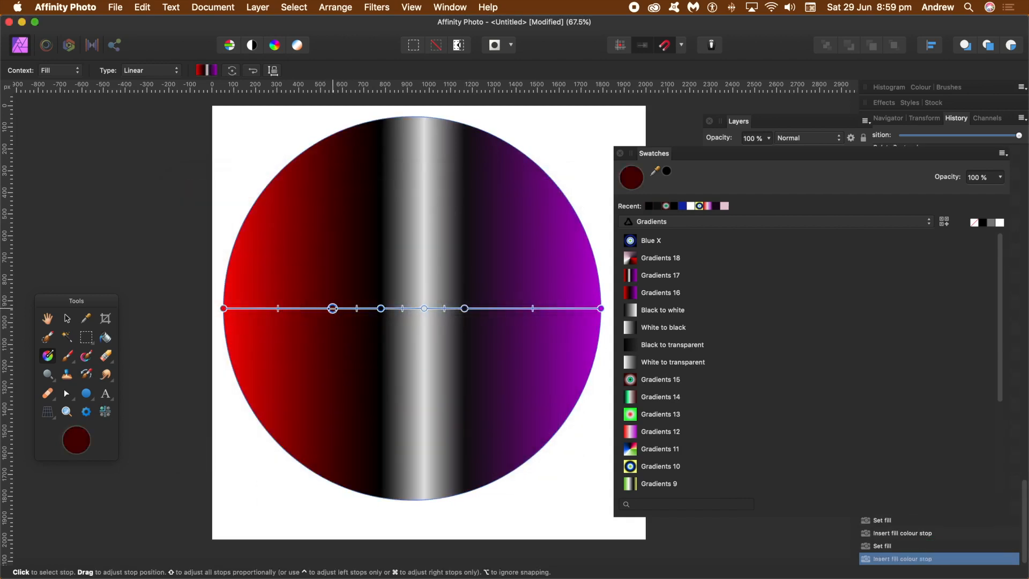
click(78, 439)
click(188, 210)
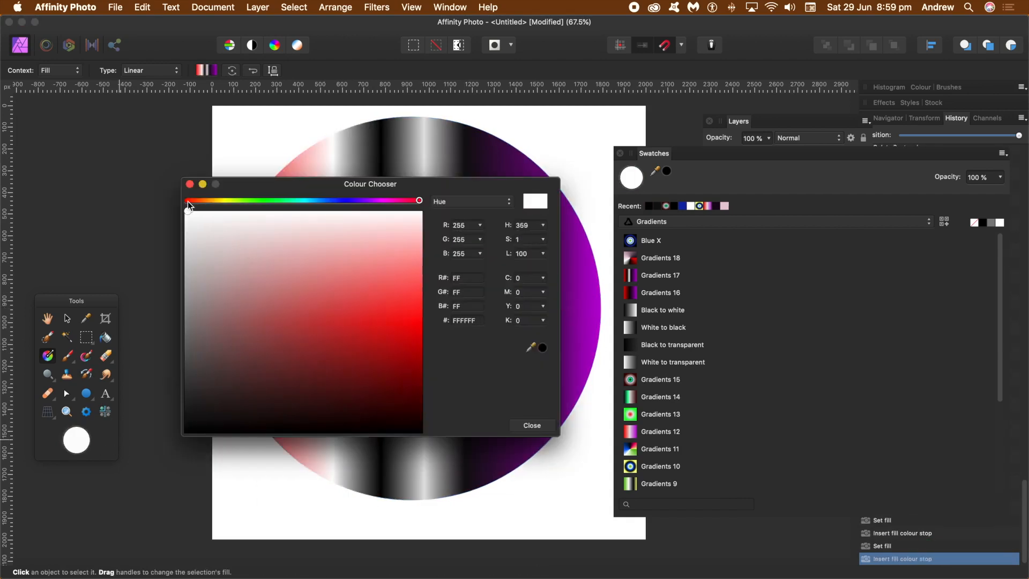
click(530, 426)
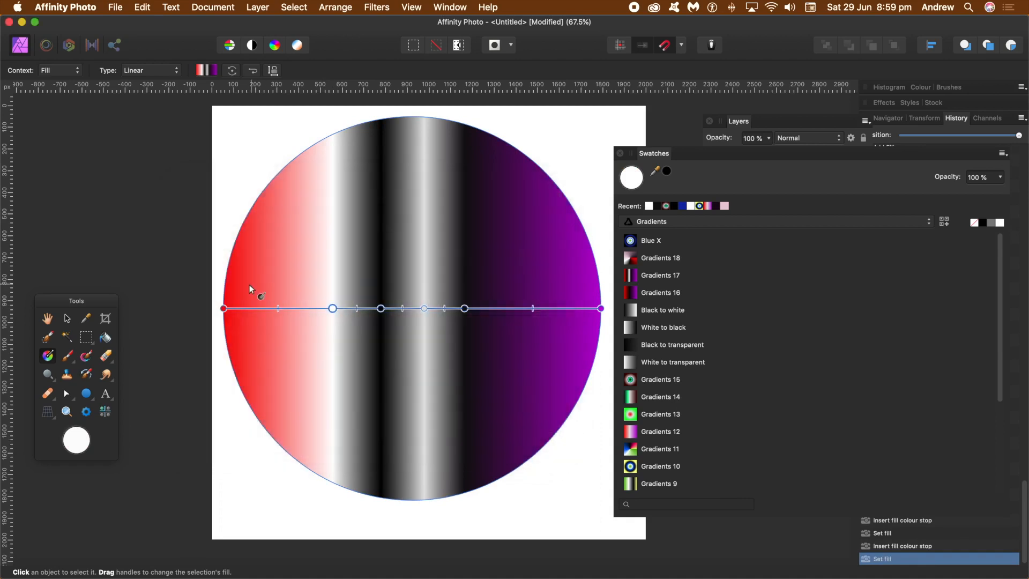
Insert a dark red (8F0709) stop between the red end stop and the white stop.
click(264, 308)
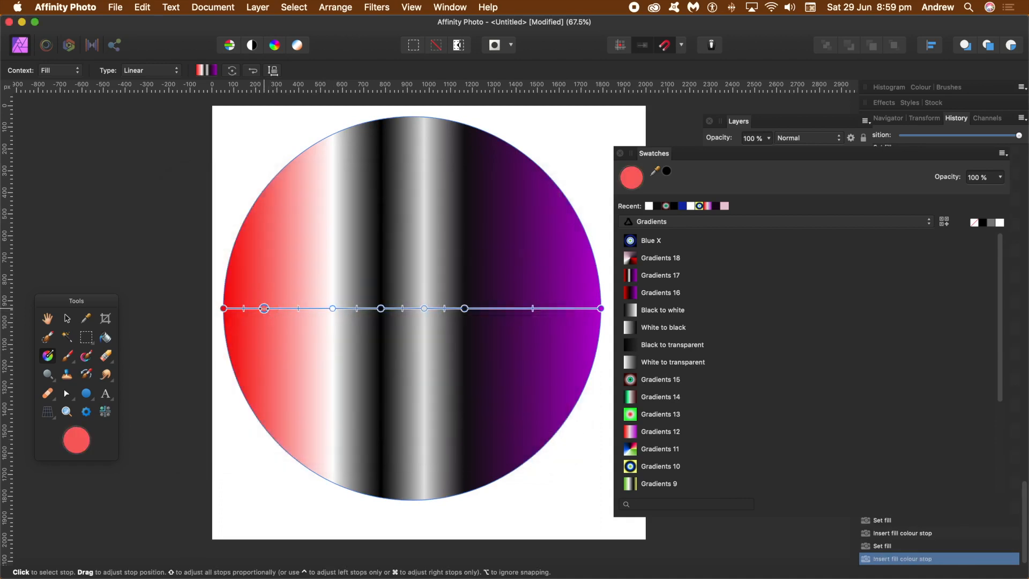
click(77, 442)
drag(373, 288, 400, 368)
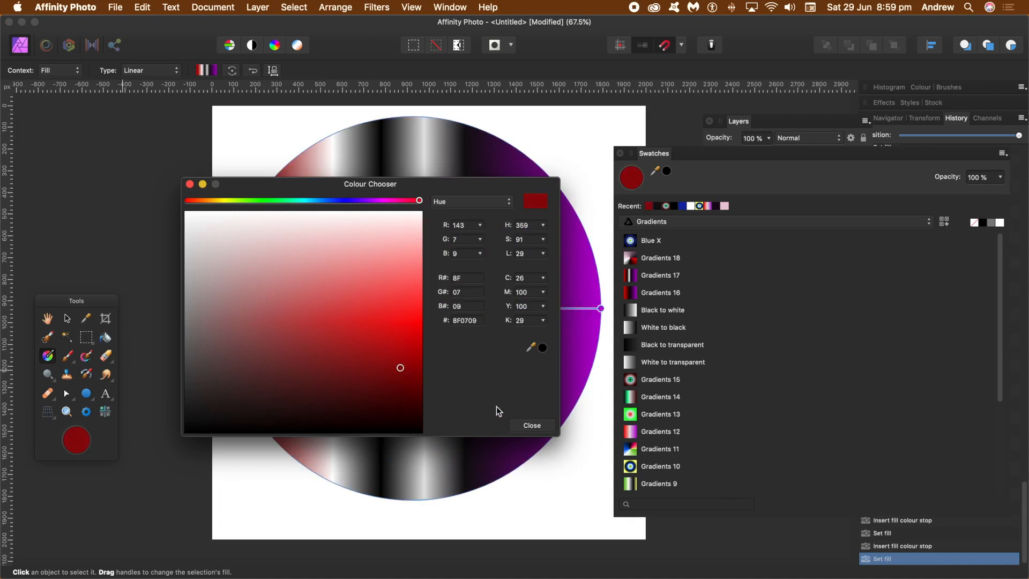
click(531, 425)
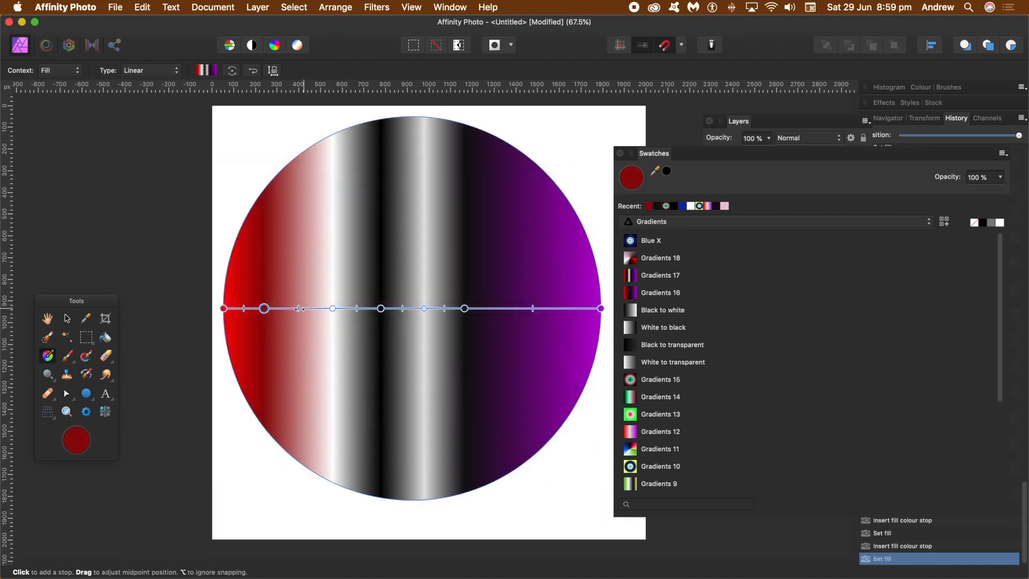
Insert a white (FFFFFF) stop between the near-black and purple end stops, and shift it slightly towards the near-black one.
click(573, 309)
click(76, 441)
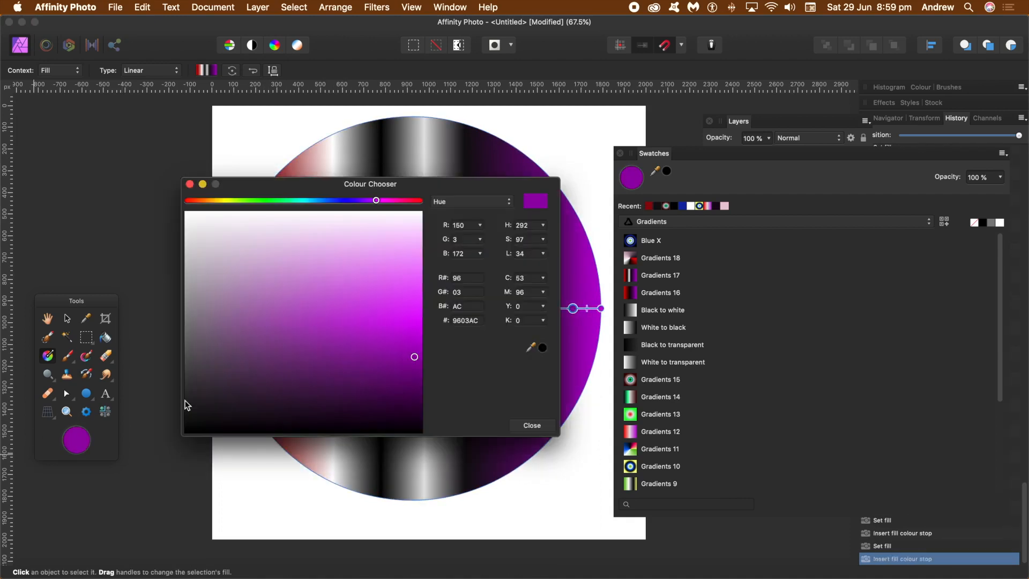
drag(377, 247, 377, 212)
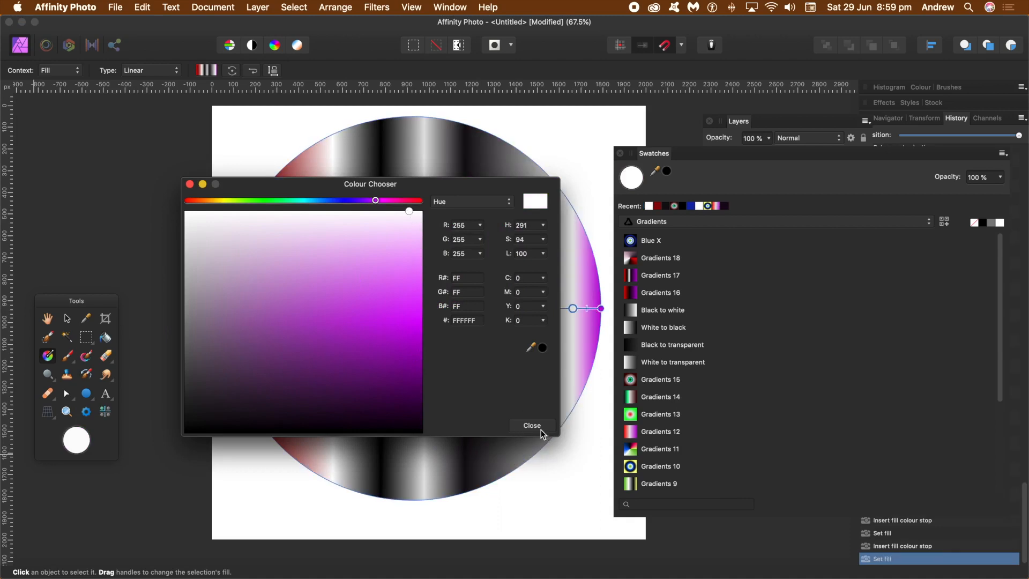
click(532, 426)
drag(573, 308, 552, 308)
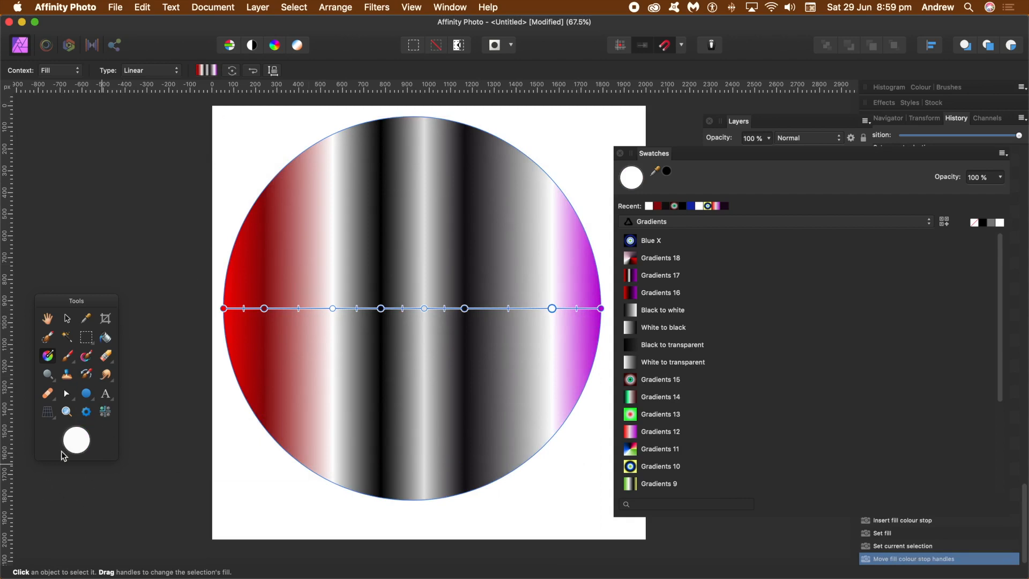
Save the ellipse's finished linear gradient as a swatch in the Gradients palette.
click(373, 250)
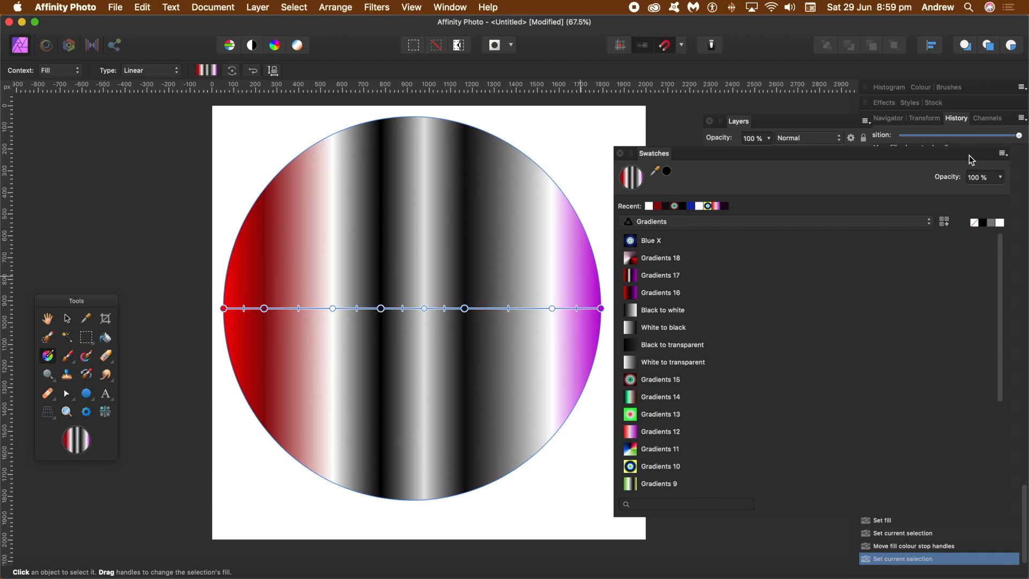
click(945, 226)
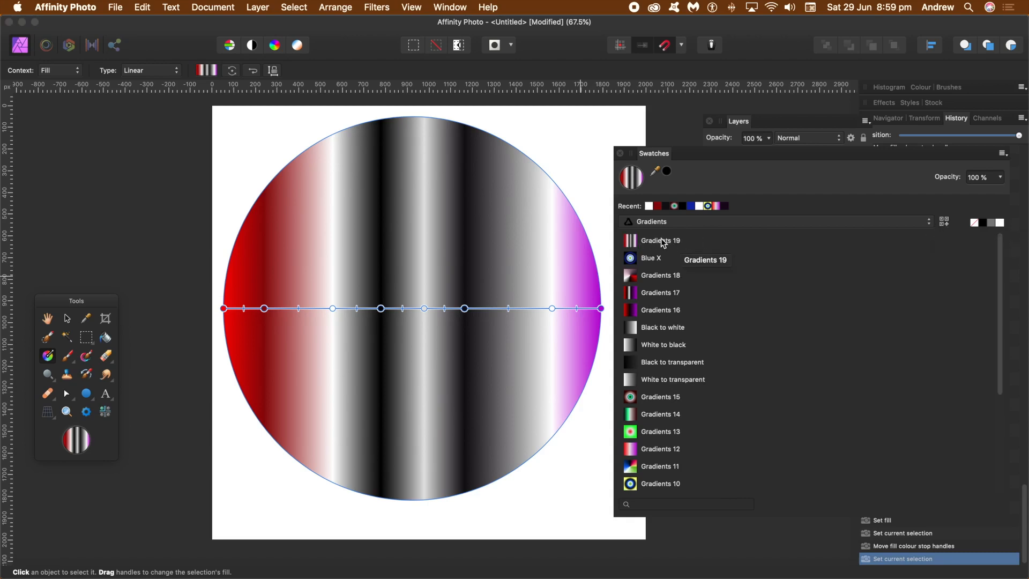
Apply the Gradients 10 swatch to the ellipse as a conical fill with its origin at the ellipse's centre.
click(630, 484)
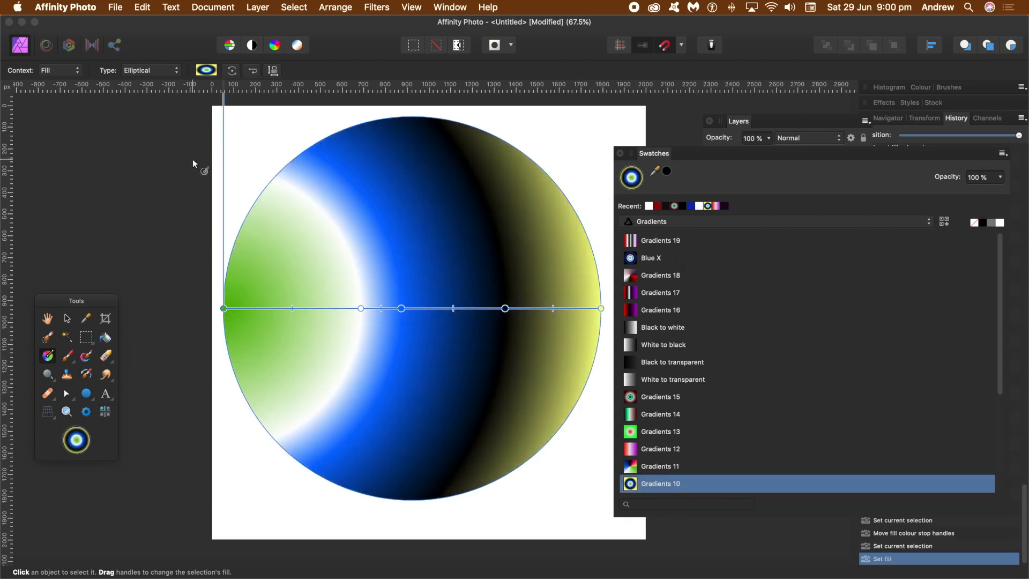
click(47, 71)
click(166, 54)
click(161, 69)
click(160, 91)
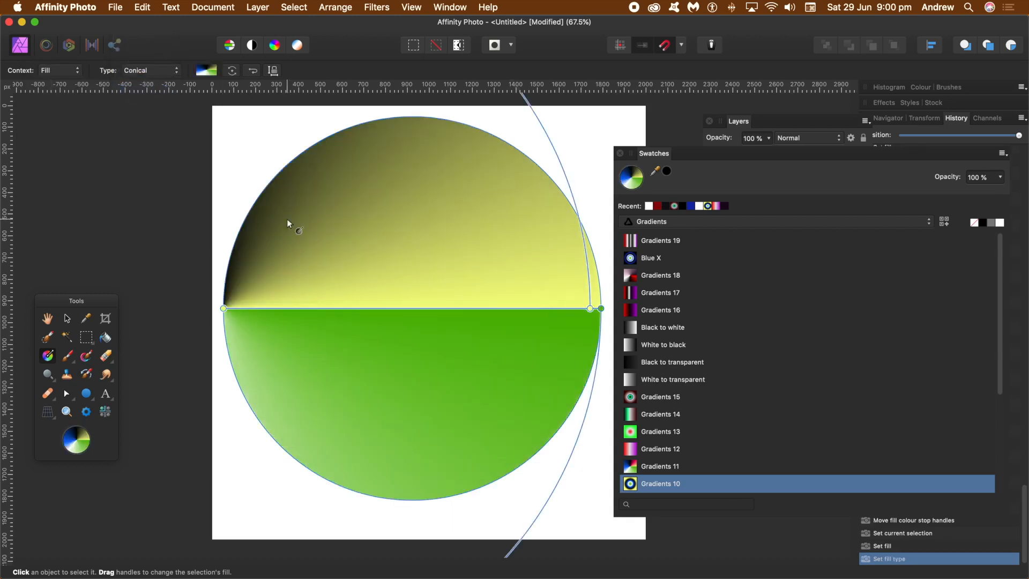
drag(224, 308, 423, 310)
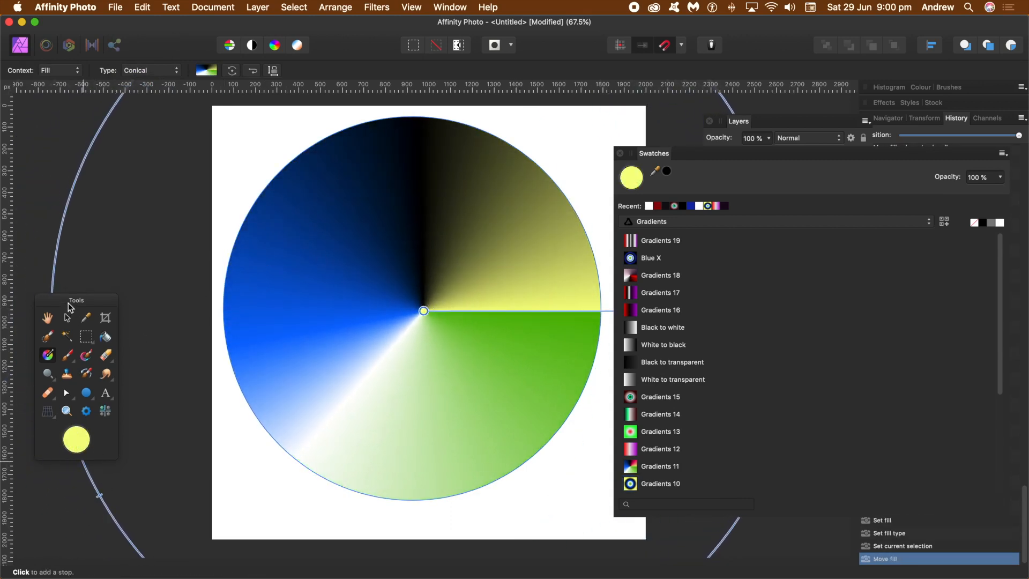
Recolour the blue stop of the ellipse's conical gradient to white.
drag(69, 307, 177, 184)
click(57, 378)
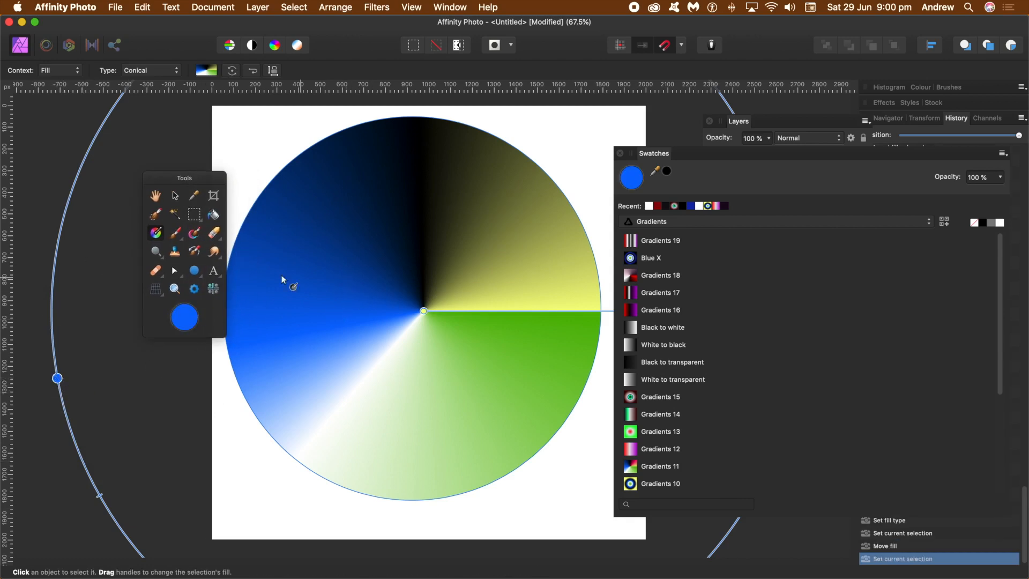
double_click(186, 317)
drag(283, 214, 185, 212)
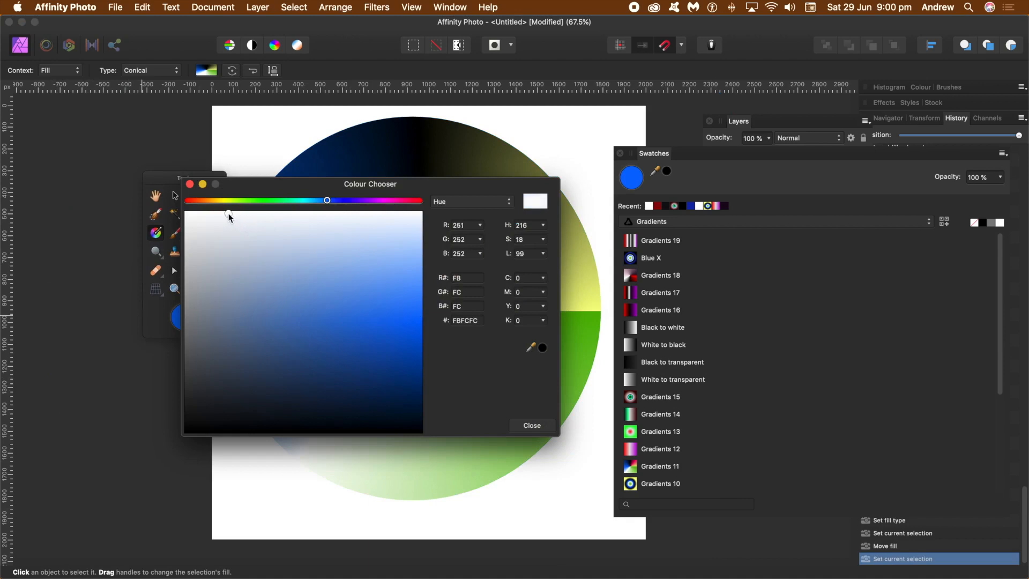
click(532, 425)
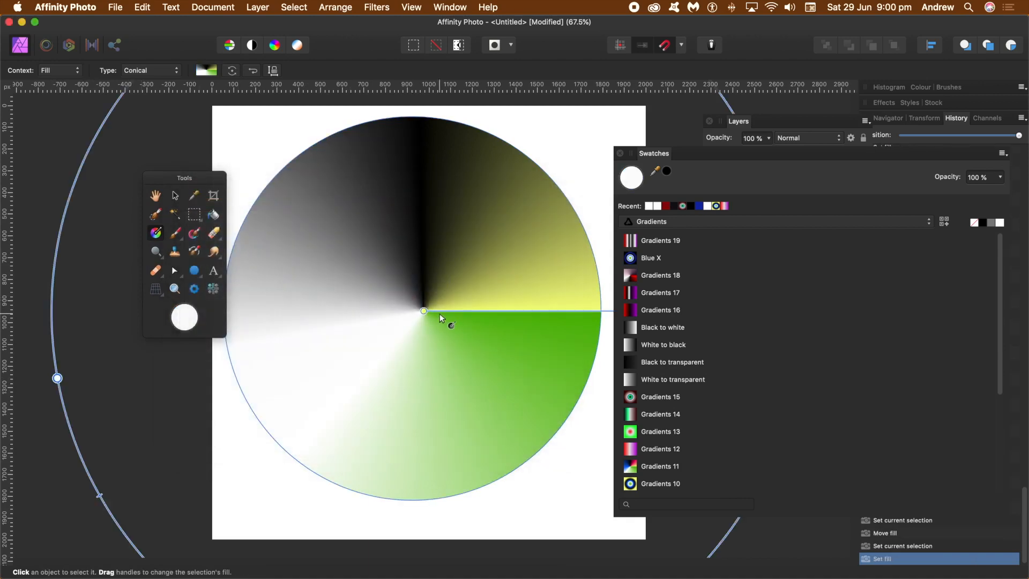
Recolour the green stop of the conical gradient to near-black (01000C), moving the floating panels out of the way.
click(423, 311)
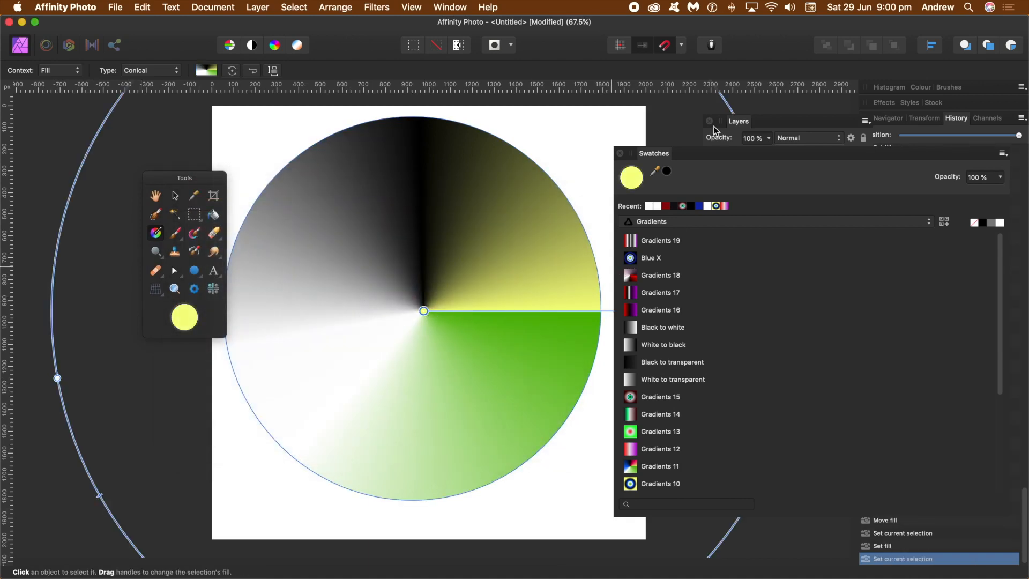
drag(669, 157, 632, 438)
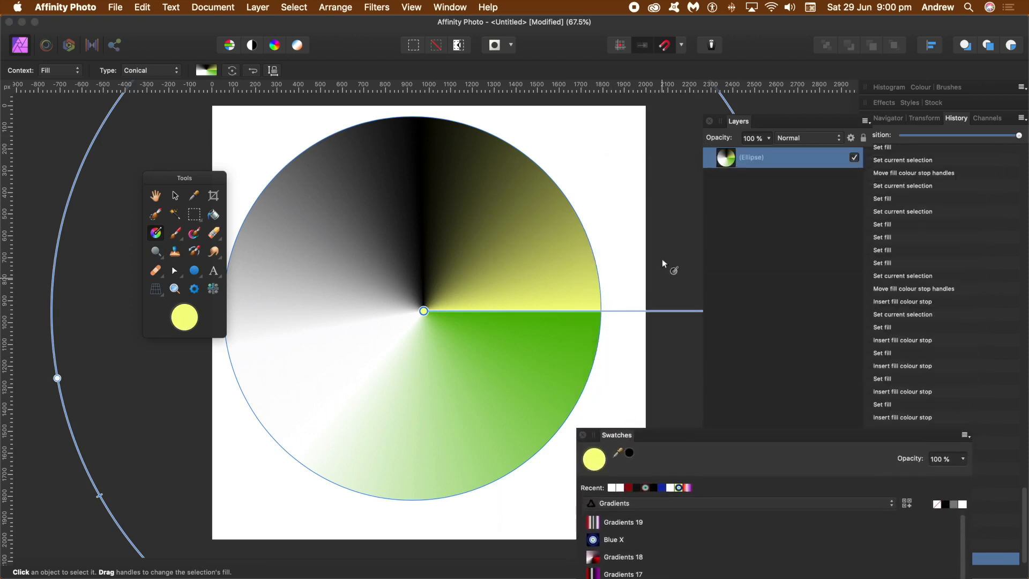
drag(751, 124, 873, 124)
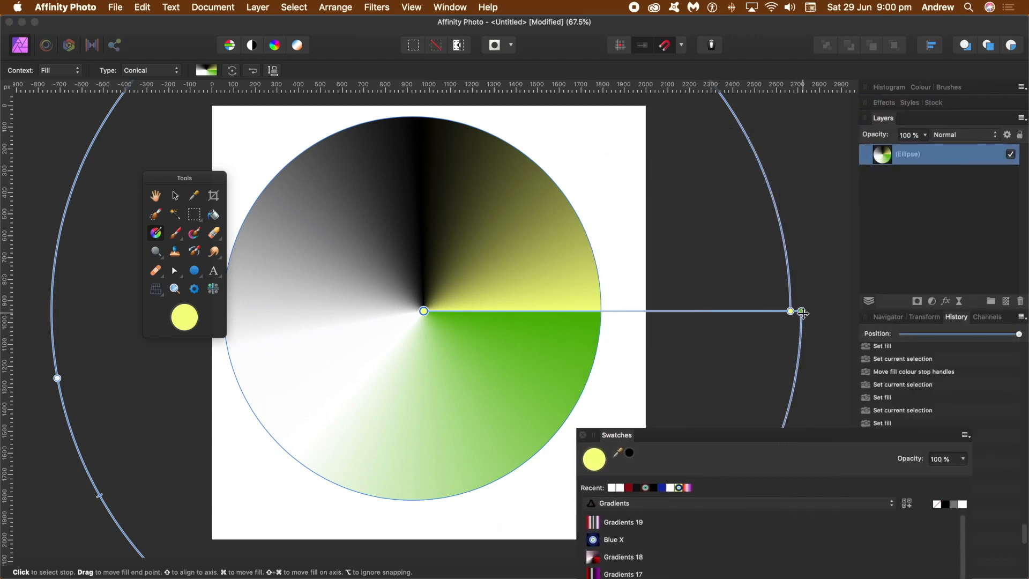
click(802, 311)
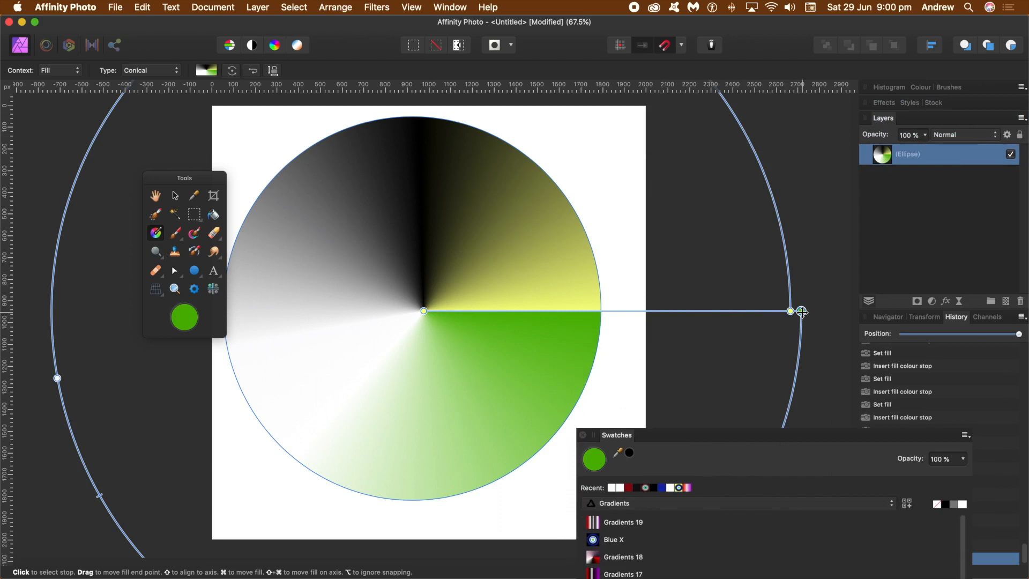
double_click(180, 320)
click(347, 200)
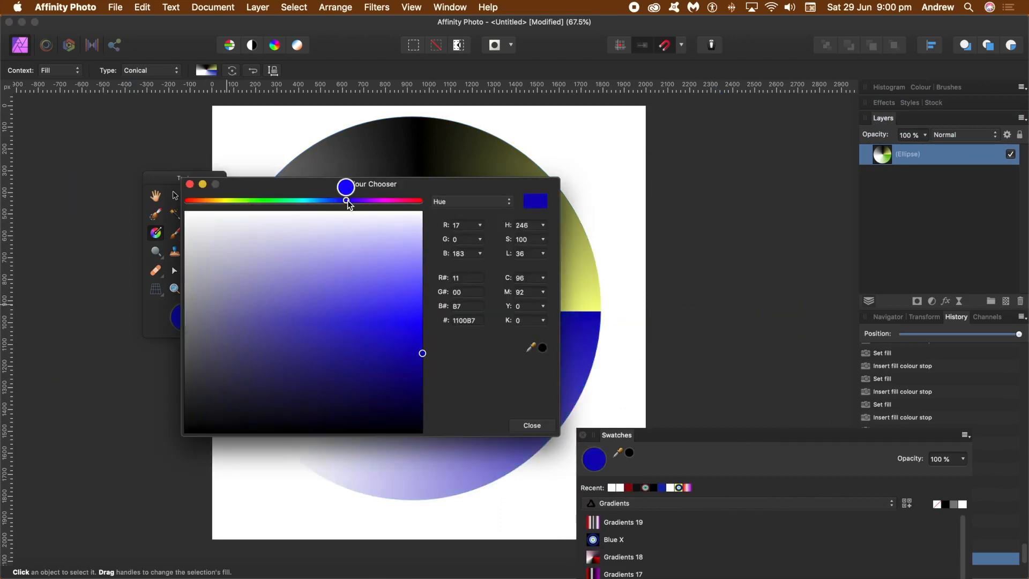
drag(351, 395, 427, 429)
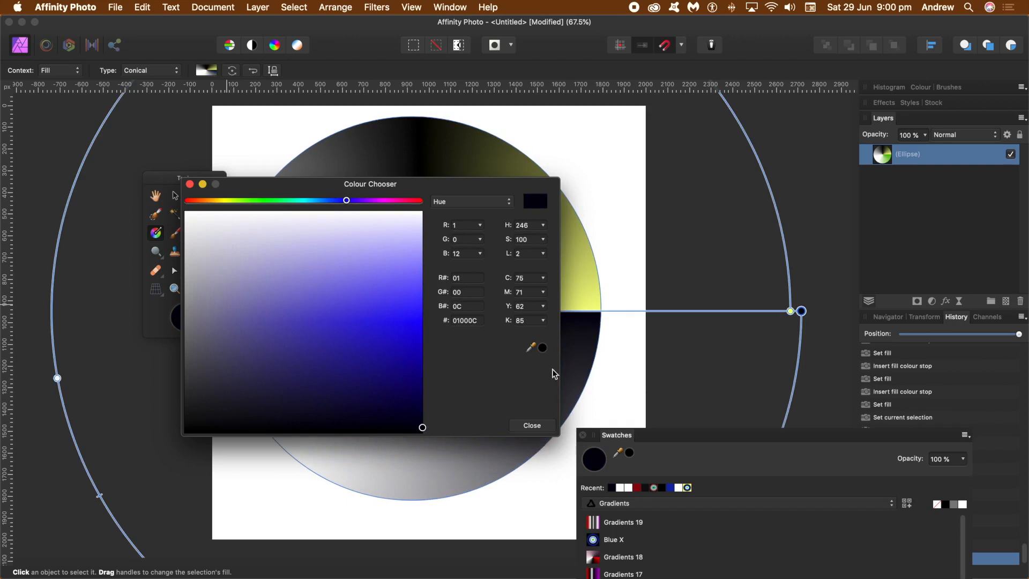
click(189, 184)
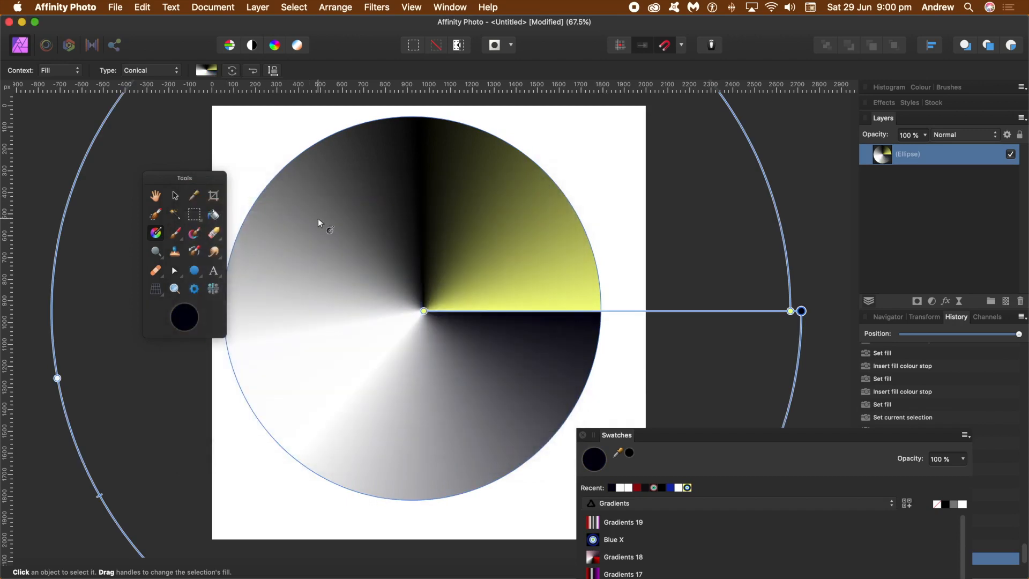
Save the recoloured conical gradient as a swatch in the Gradients palette.
click(653, 289)
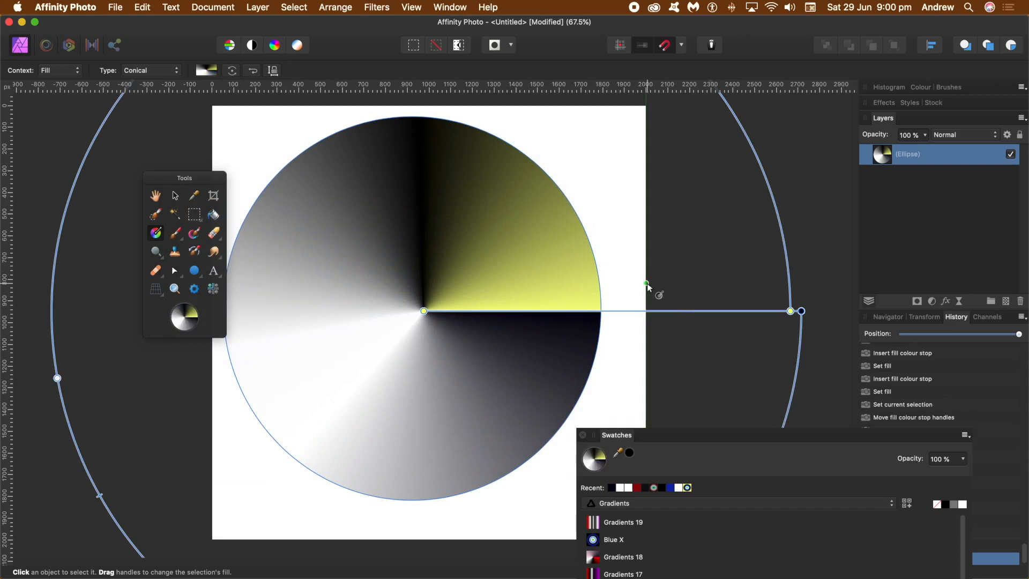
drag(620, 429, 524, 152)
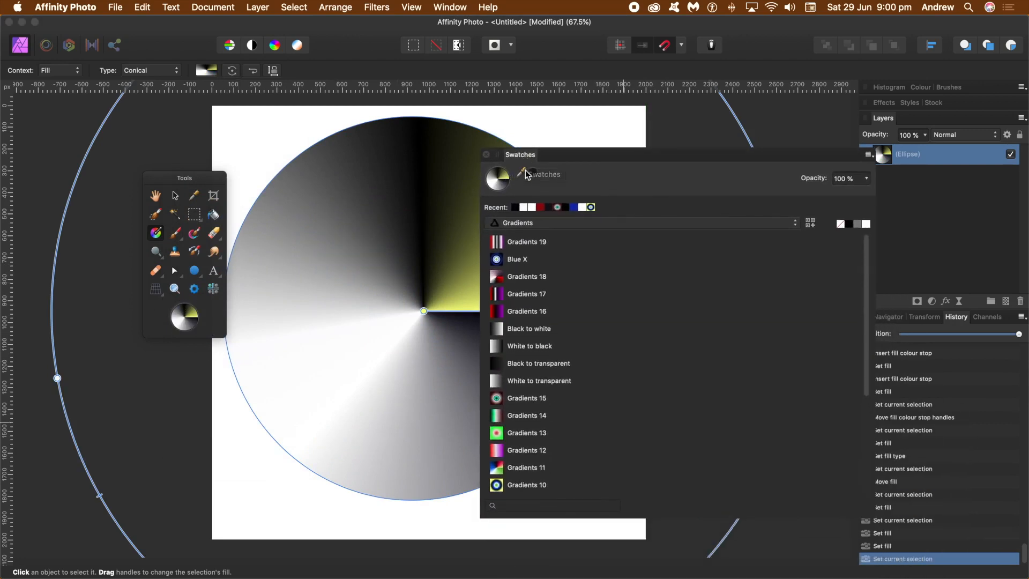
click(811, 225)
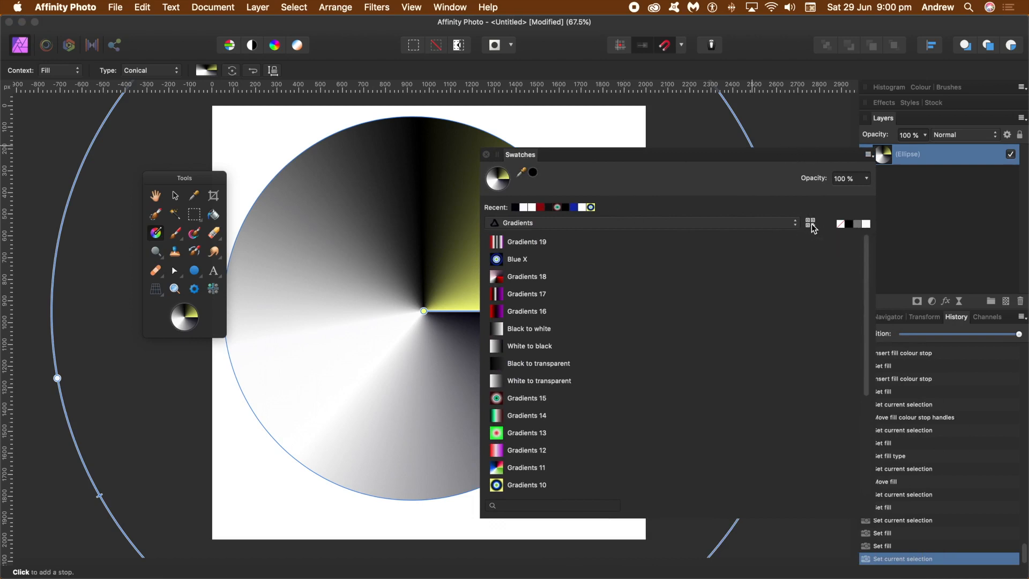
Switch the swatches to the Unnamed palette and add the ellipse's conical gradient to it.
click(525, 224)
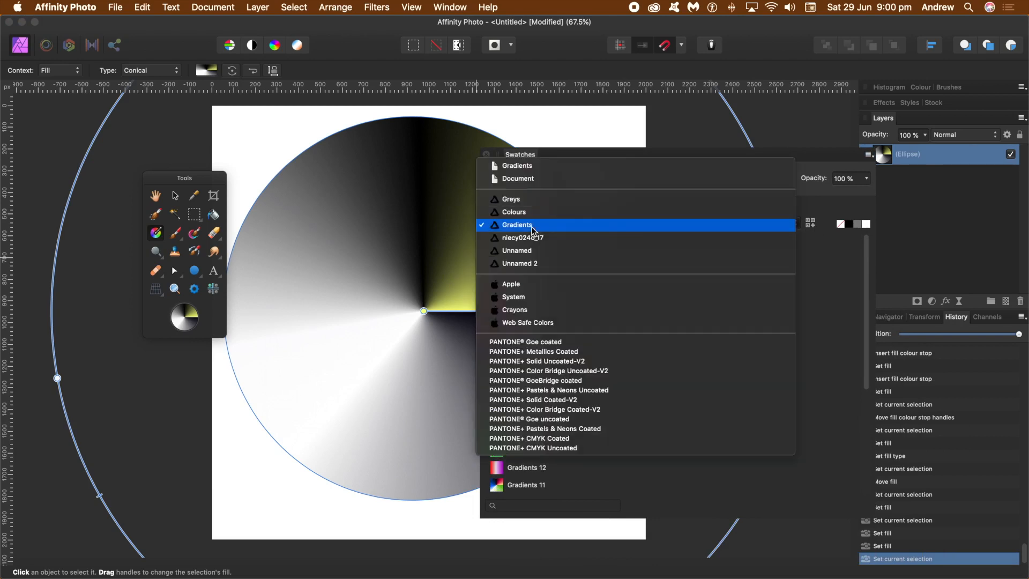
click(539, 252)
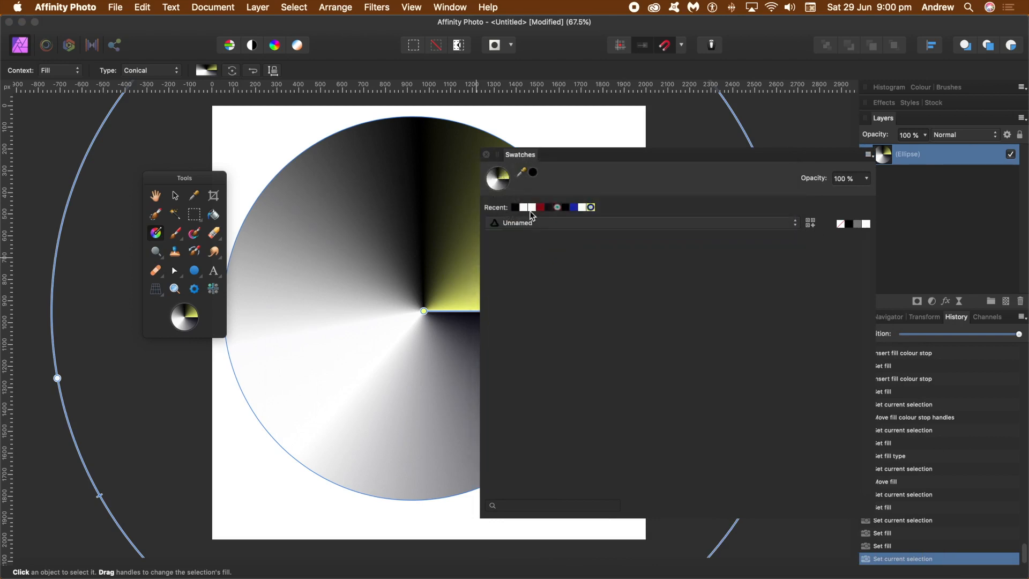
click(810, 226)
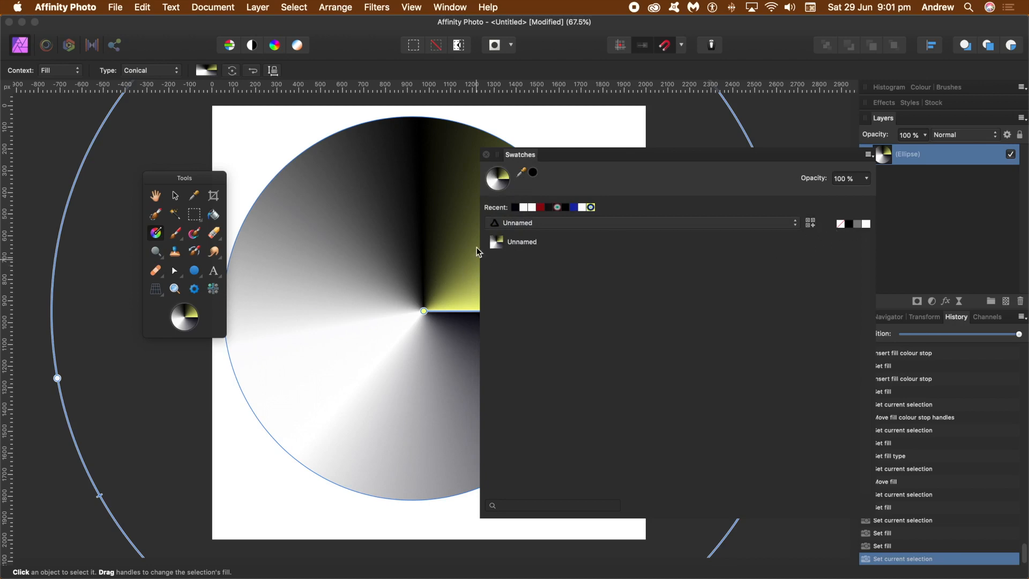
View the editing options offered for the conical gradient swatch in the Unnamed palette.
click(529, 246)
right_click(529, 246)
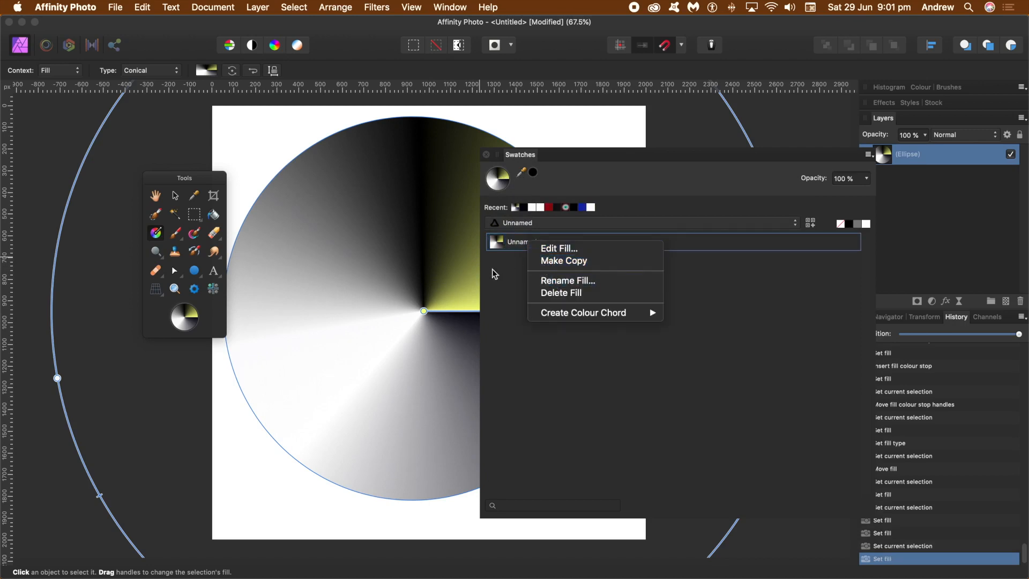
click(501, 279)
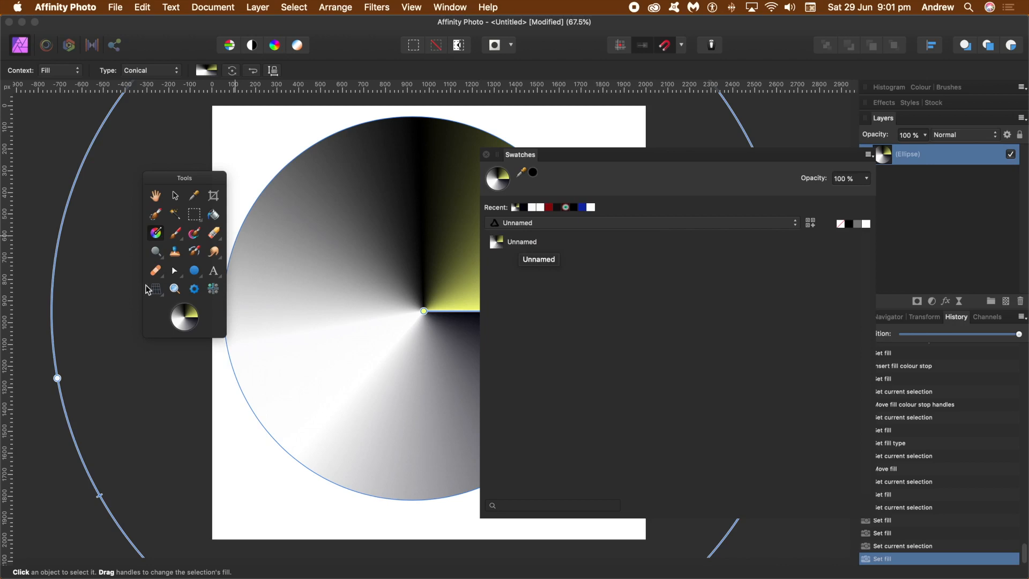
Delete the ellipse and draw a donut shape across most of the canvas in its place.
drag(528, 158, 681, 163)
key(Delete)
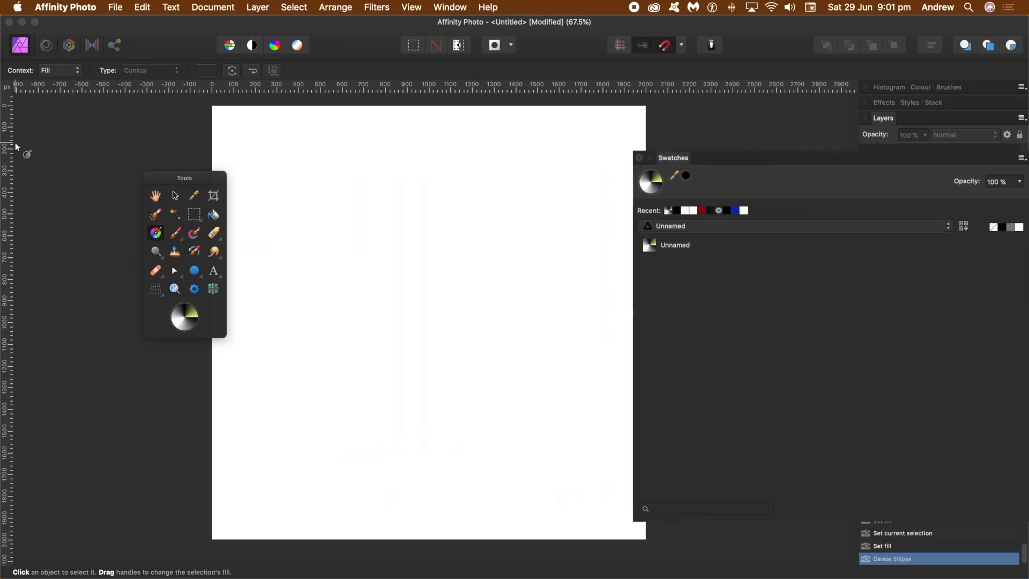
click(200, 275)
click(257, 431)
drag(261, 163, 582, 492)
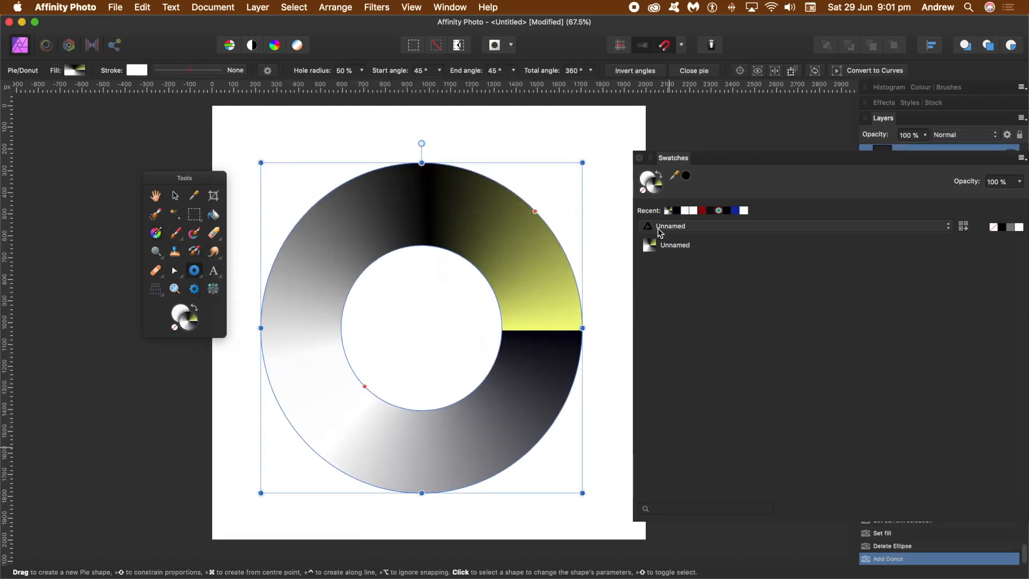
Try several swatches from the application Gradients palette on the donut, ending with Gradients 19 as its fill.
click(703, 228)
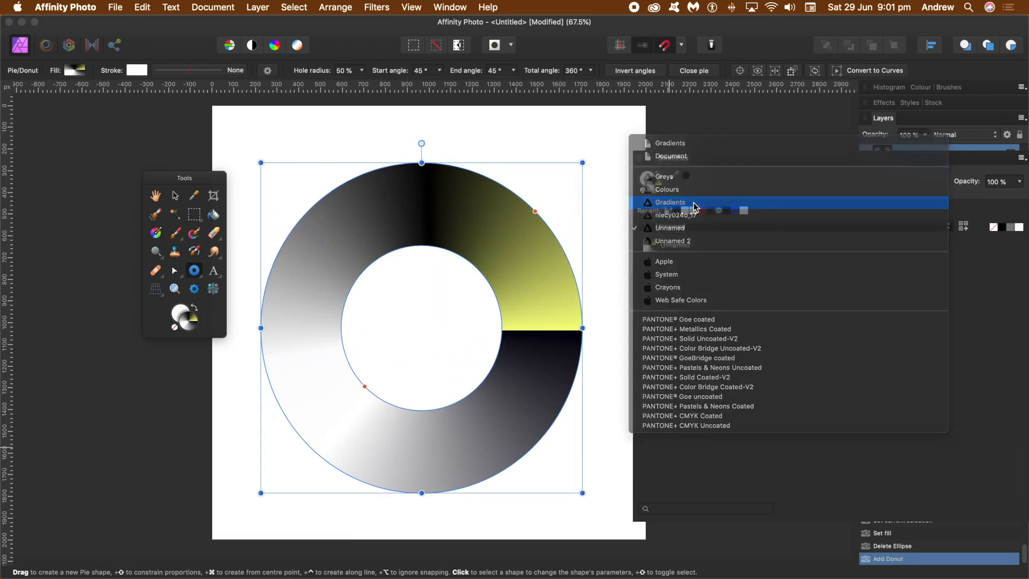
click(696, 205)
click(675, 315)
click(674, 332)
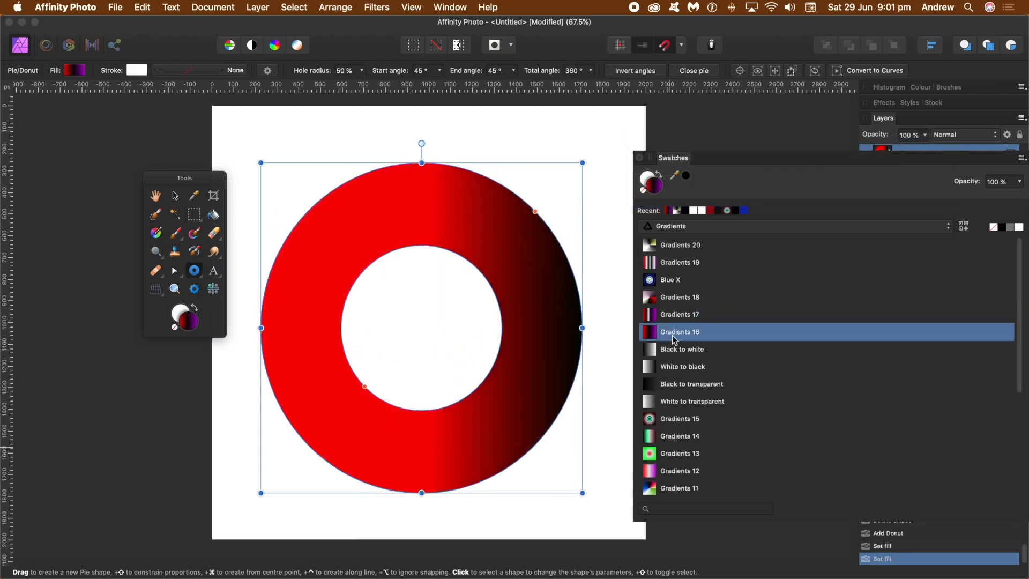
click(673, 349)
click(674, 401)
click(674, 419)
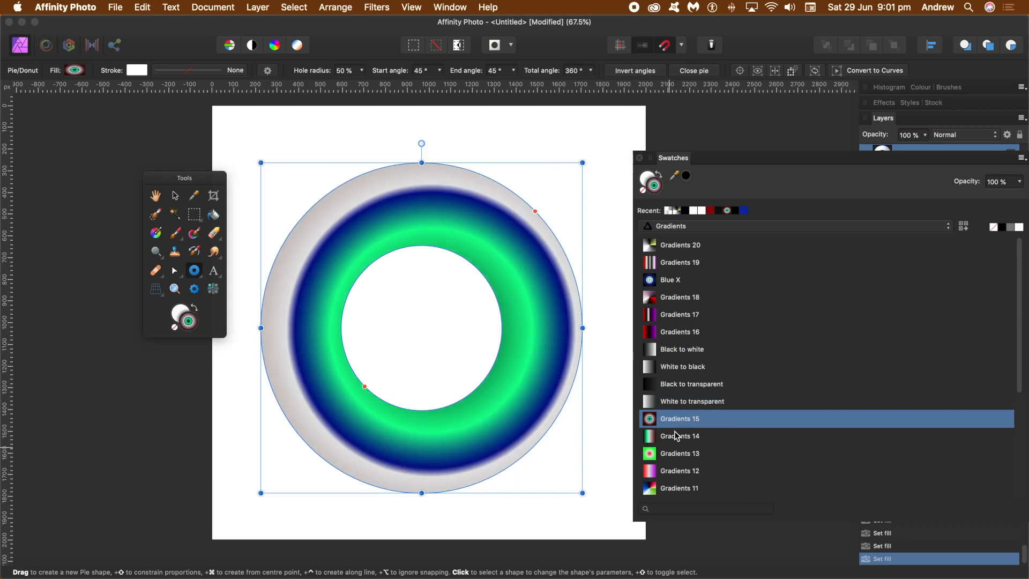
click(674, 434)
click(679, 245)
click(679, 263)
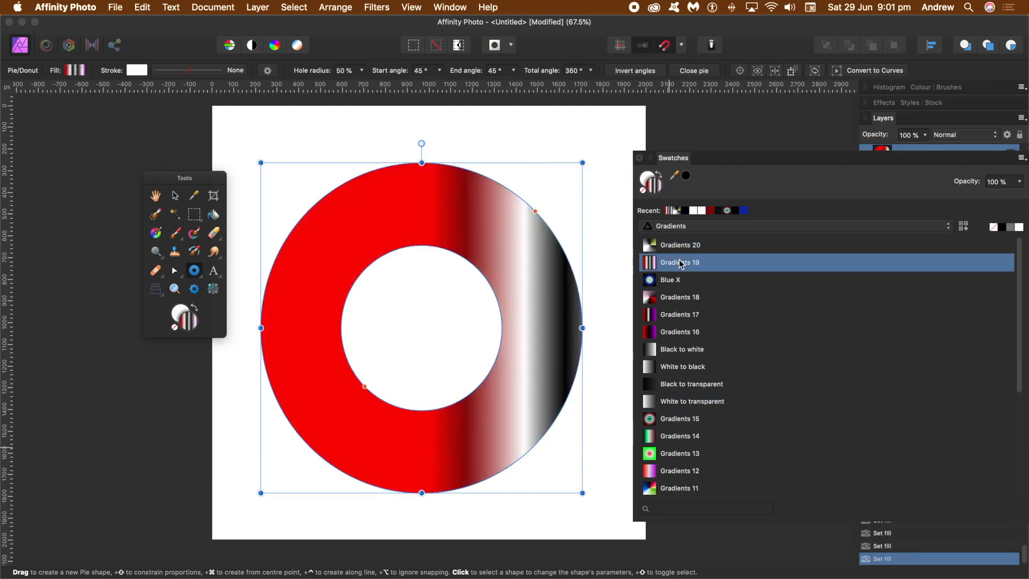
Move the red start of the donut's linear gradient out beyond the shape's lower-left side.
click(156, 233)
drag(431, 330, 101, 467)
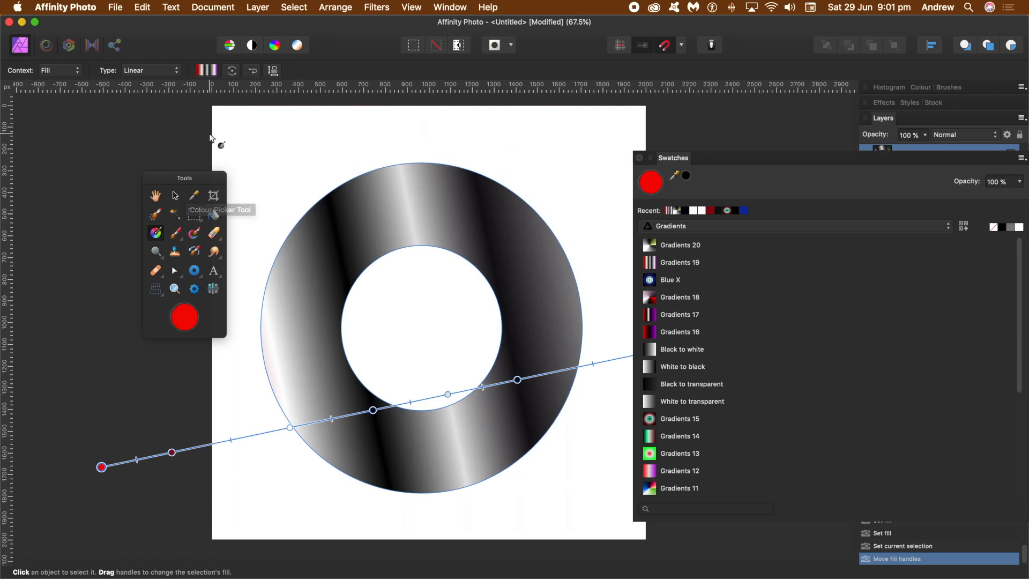
Try the Elliptical and Conical fill types on the donut's gradient, and return it to Linear.
click(146, 68)
click(146, 79)
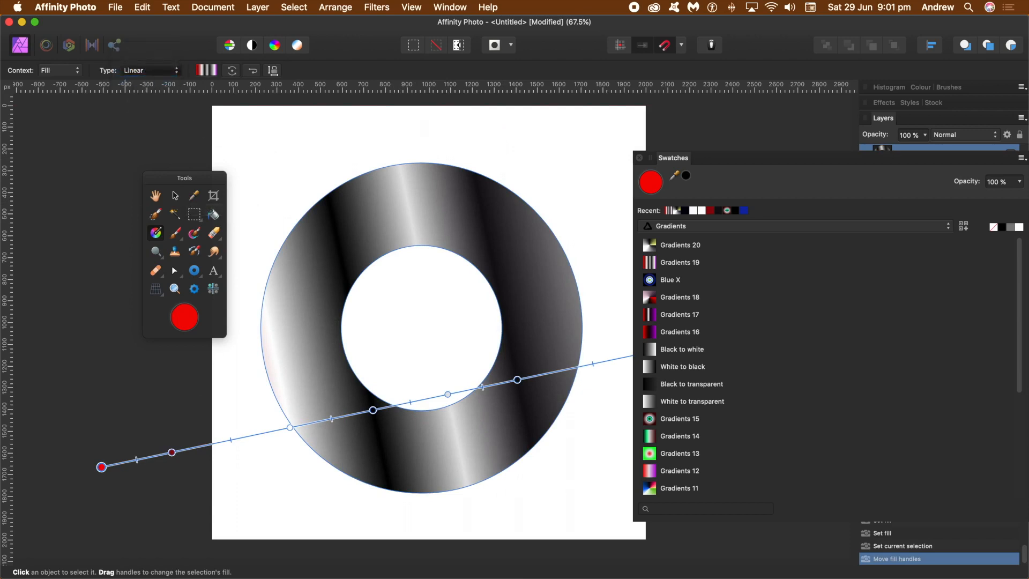
click(148, 70)
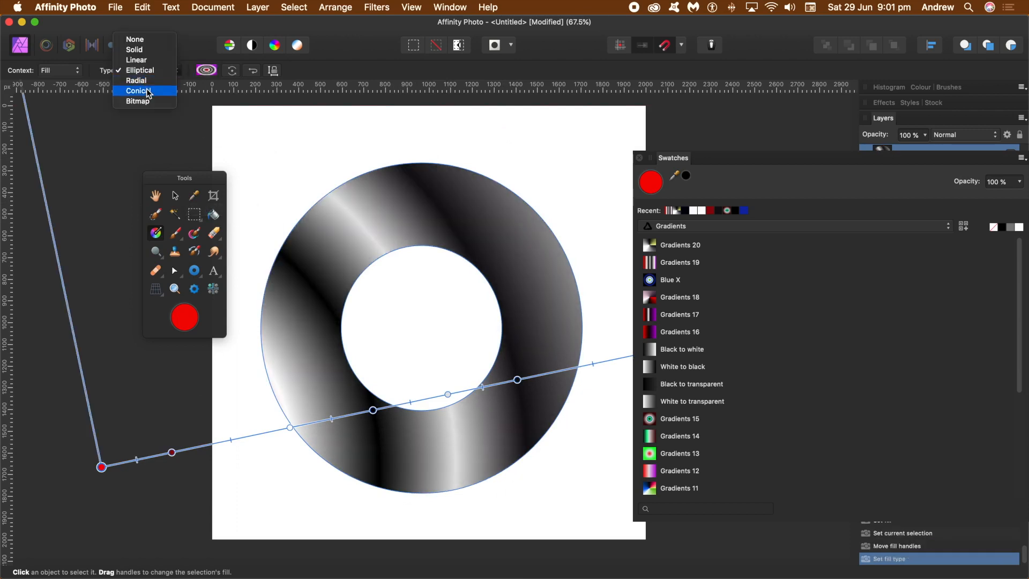
click(149, 92)
click(152, 70)
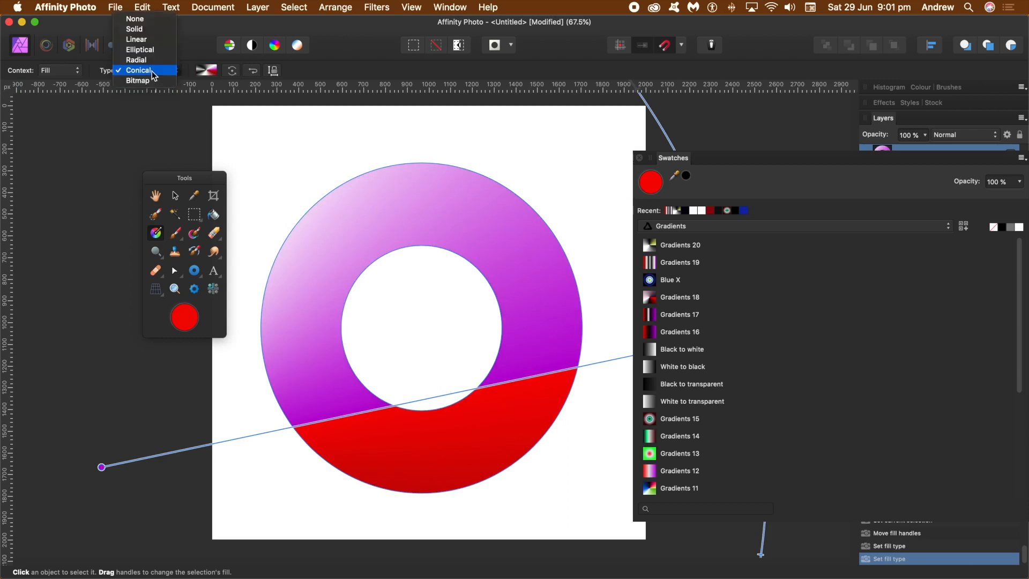
click(153, 40)
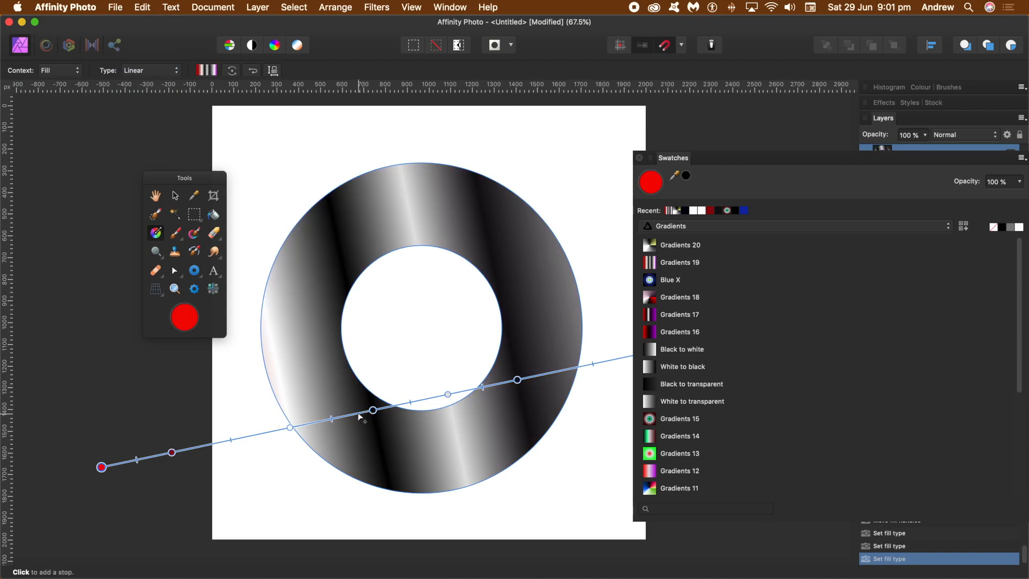
Redraw the linear gradient diagonally across the donut, from below its hole up to its upper-right edge.
drag(359, 417, 495, 183)
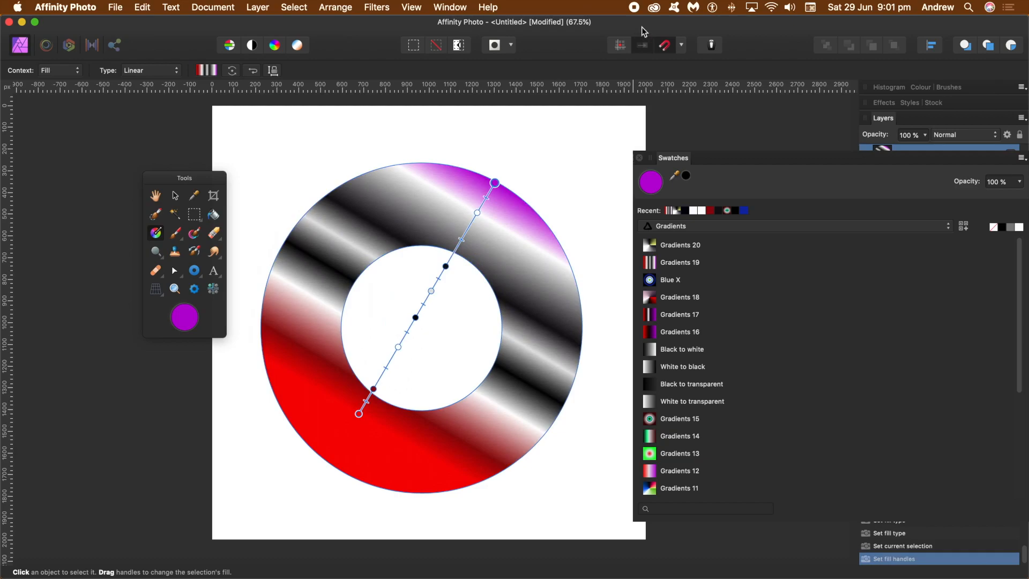